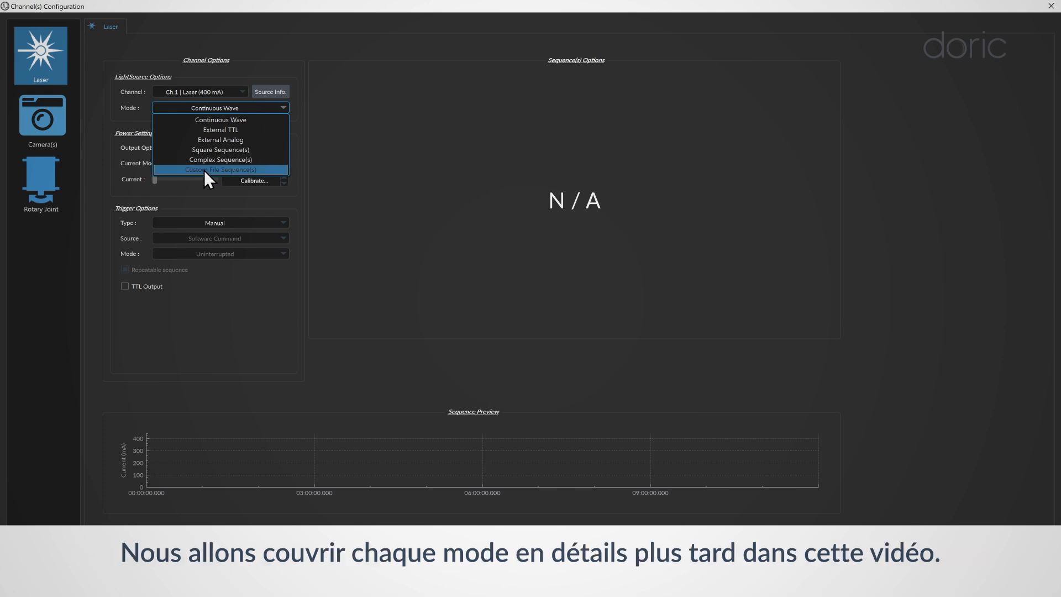
# Step: Keep the laser on Continuous Wave, raise its current to about 200 mA, and show the output unit choices
pyautogui.click(205, 112)
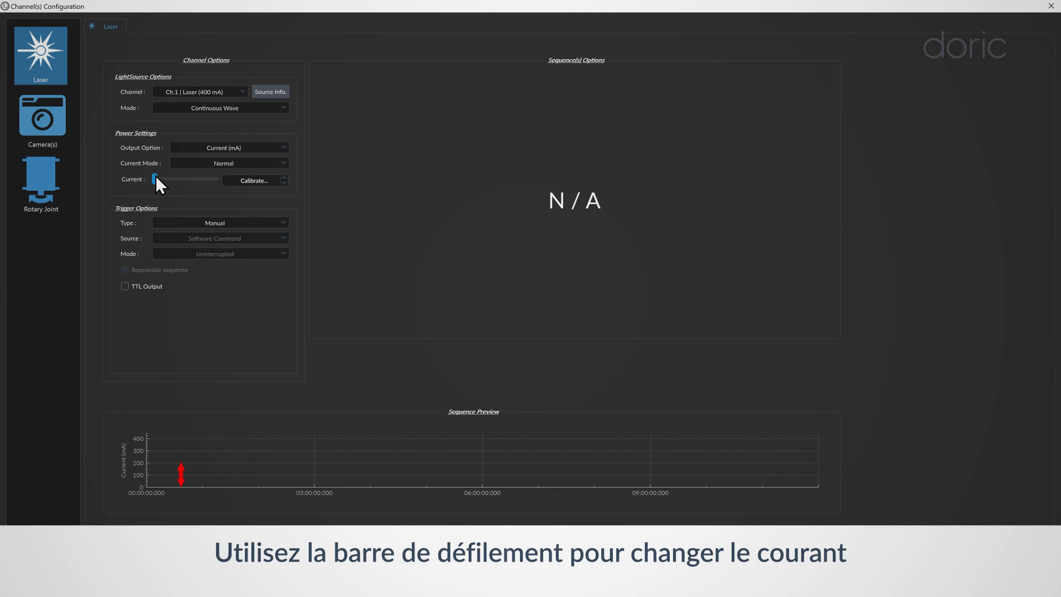
pyautogui.moveTo(156, 178); pyautogui.dragTo(183, 180)
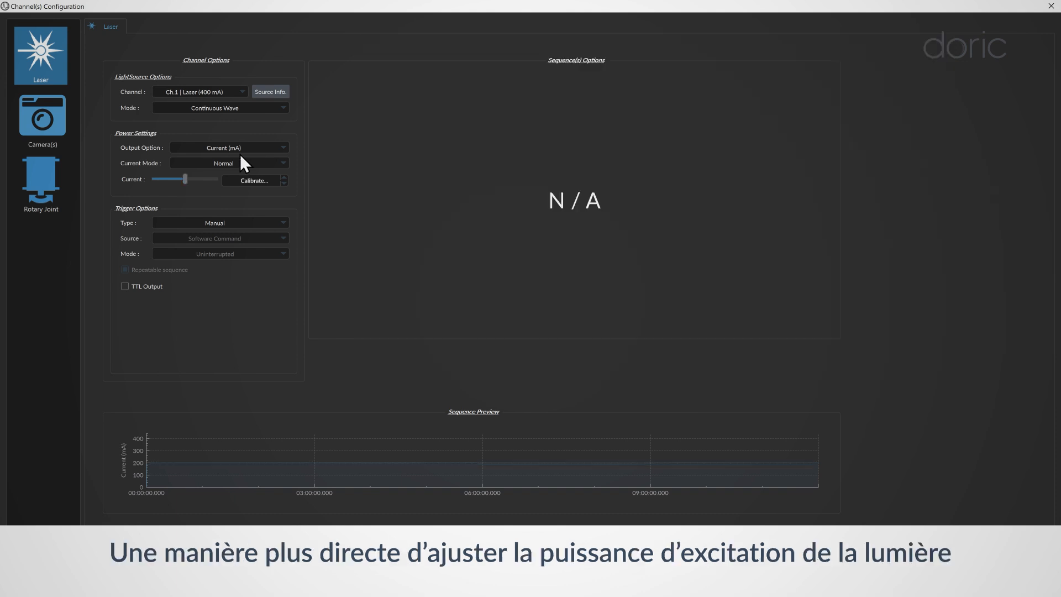
pyautogui.click(240, 145)
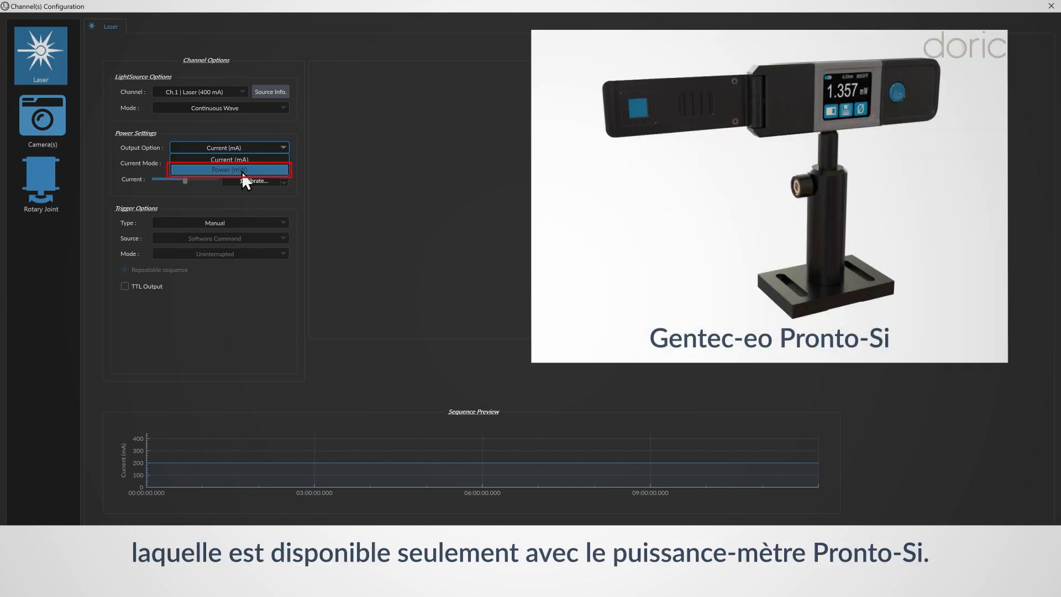
# Step: Switch the laser output option to Power (mW) and enter 20 mW
pyautogui.click(241, 170)
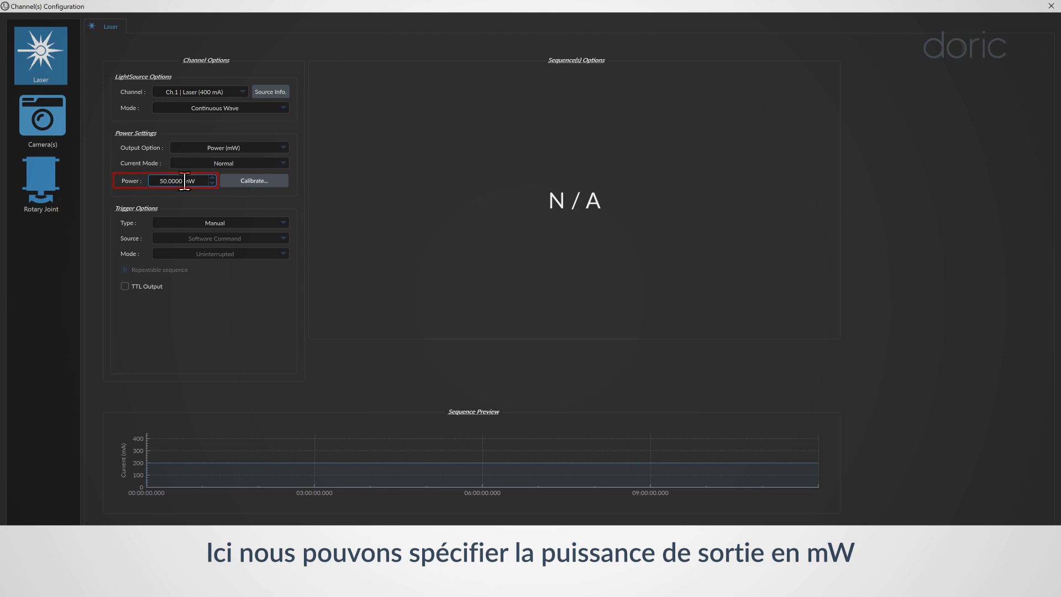
pyautogui.moveTo(167, 180); pyautogui.dragTo(158, 180)
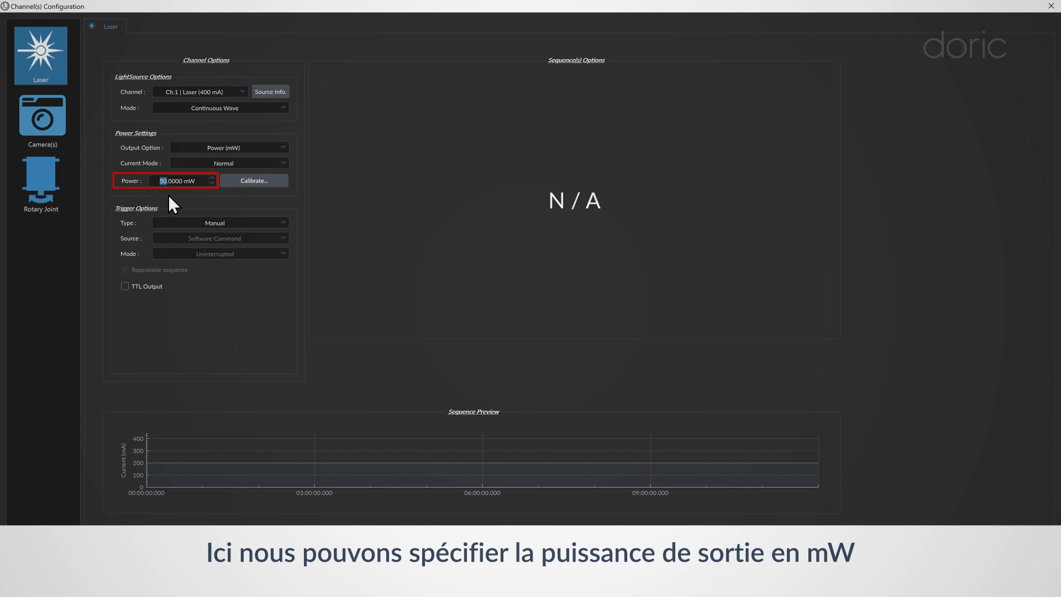
pyautogui.write('20')
# Step: Attempt a 470 nm output power calibration and dismiss the resulting error
pyautogui.click(226, 181)
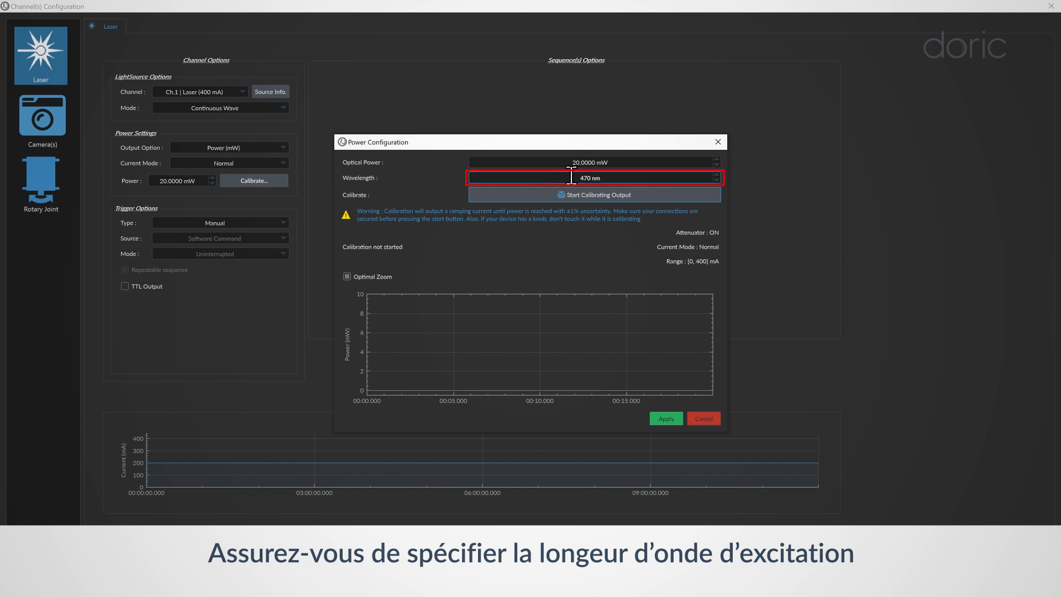
pyautogui.click(590, 176)
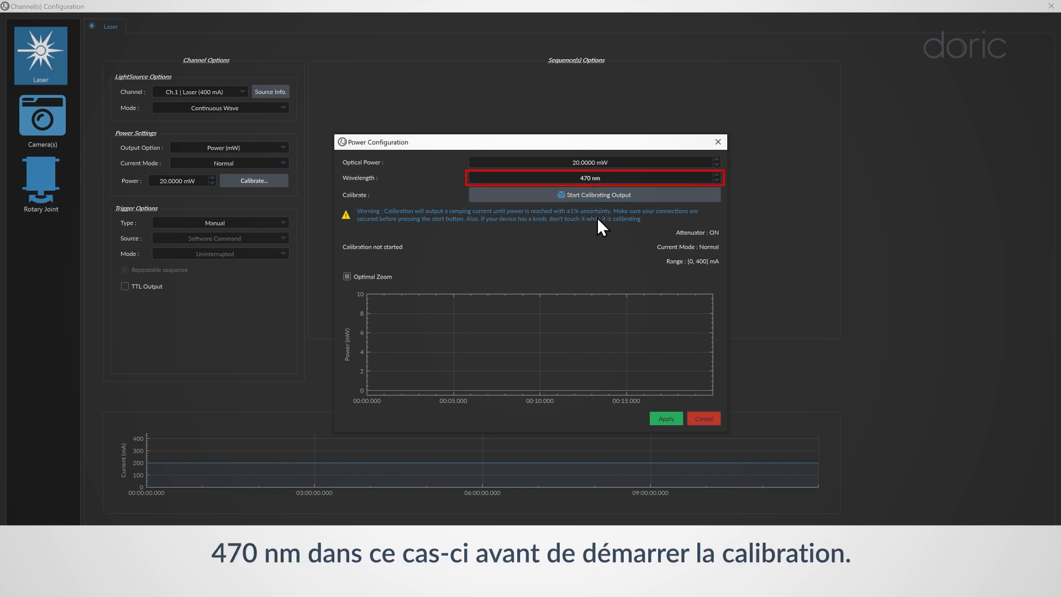
pyautogui.click(602, 198)
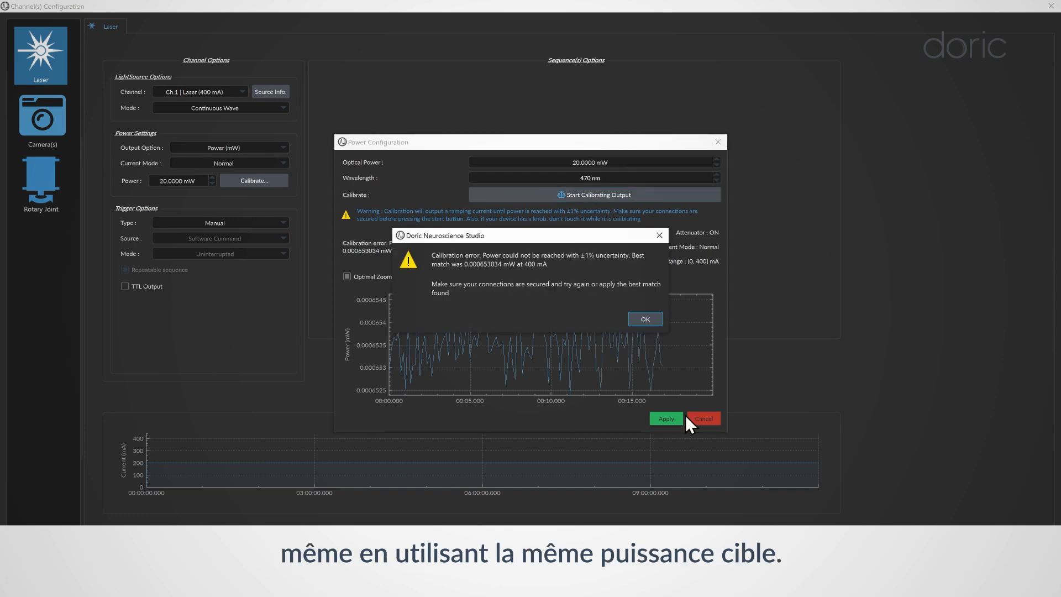
pyautogui.click(640, 318)
pyautogui.click(668, 417)
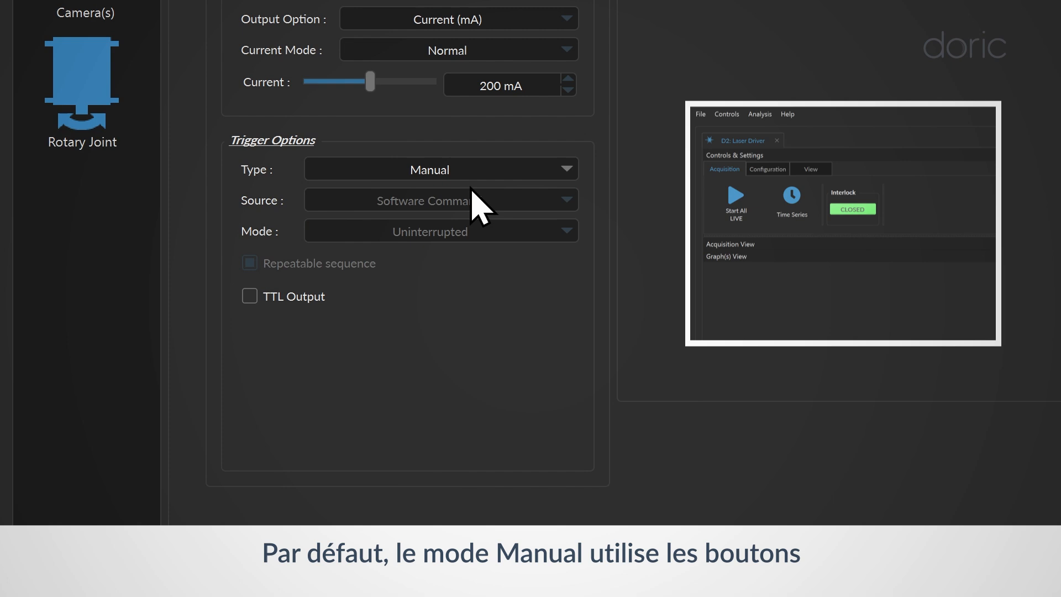
# Step: Set the trigger type to Gated from the input BNC and bring up the light-source mode list
pyautogui.click(474, 175)
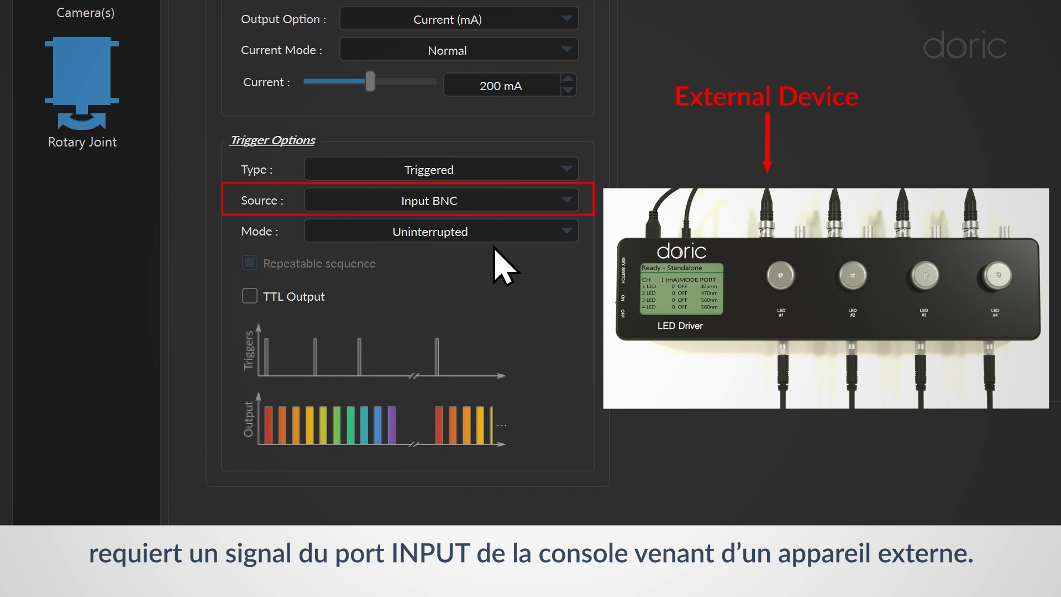
pyautogui.click(947, 105)
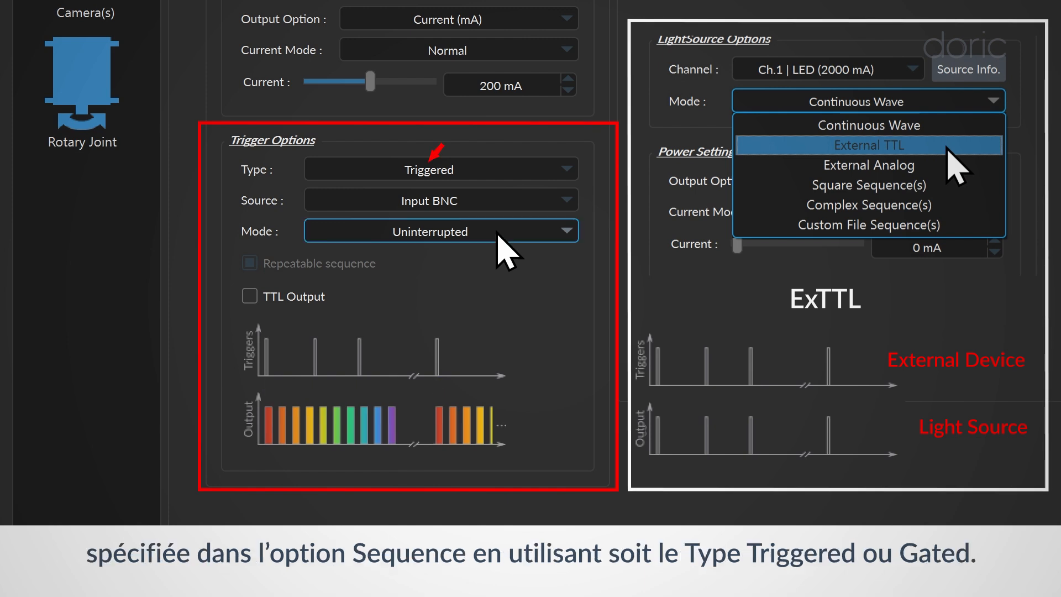
pyautogui.click(497, 170)
pyautogui.click(486, 237)
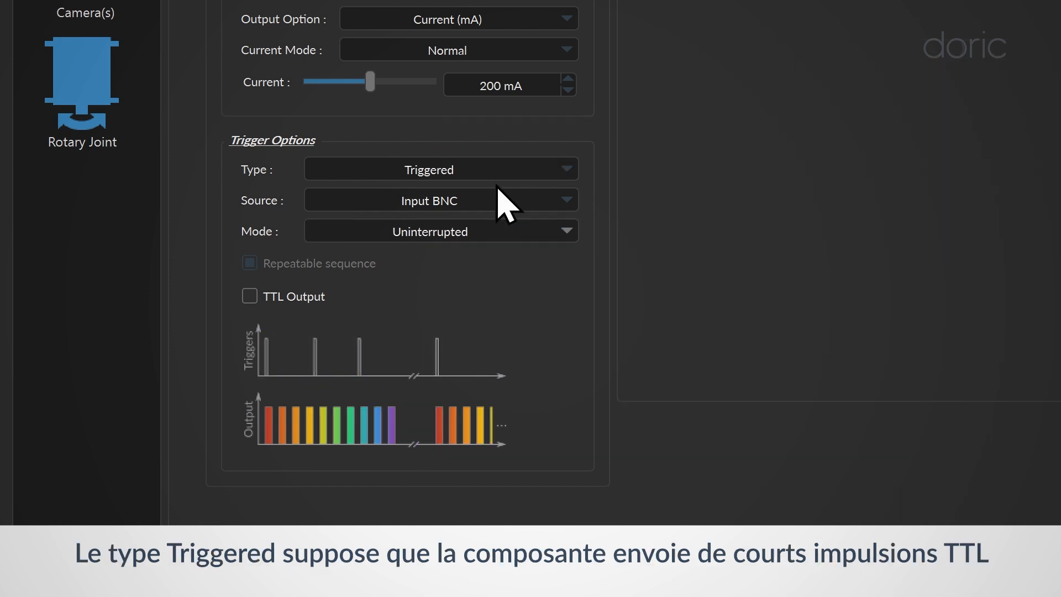
pyautogui.click(497, 171)
pyautogui.click(497, 232)
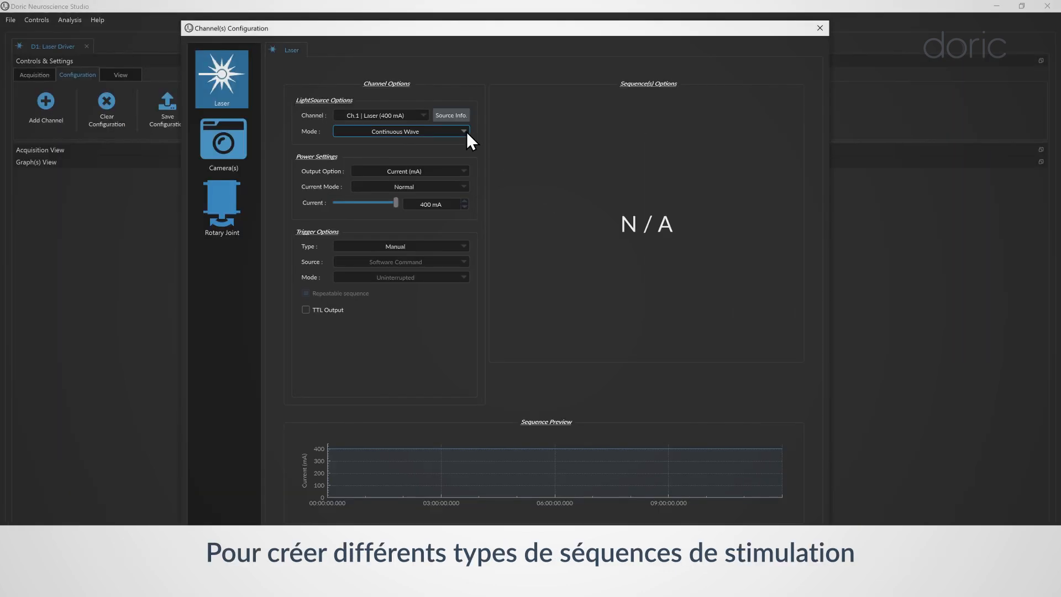
pyautogui.click(452, 131)
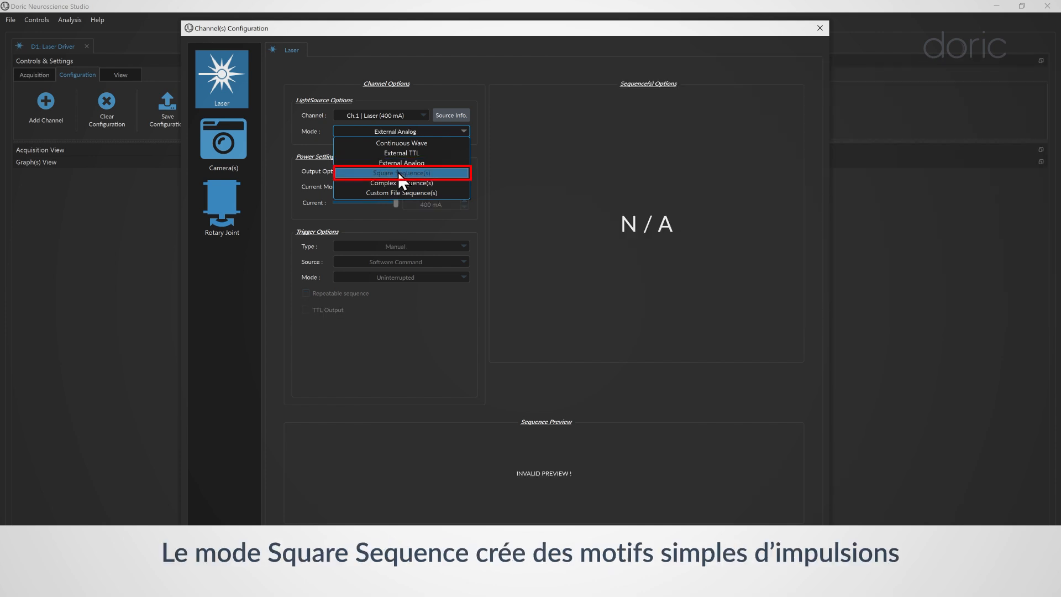
# Step: Switch the laser to Square Sequence(s) at 400 mA with a 200 ms starting delay
pyautogui.click(399, 173)
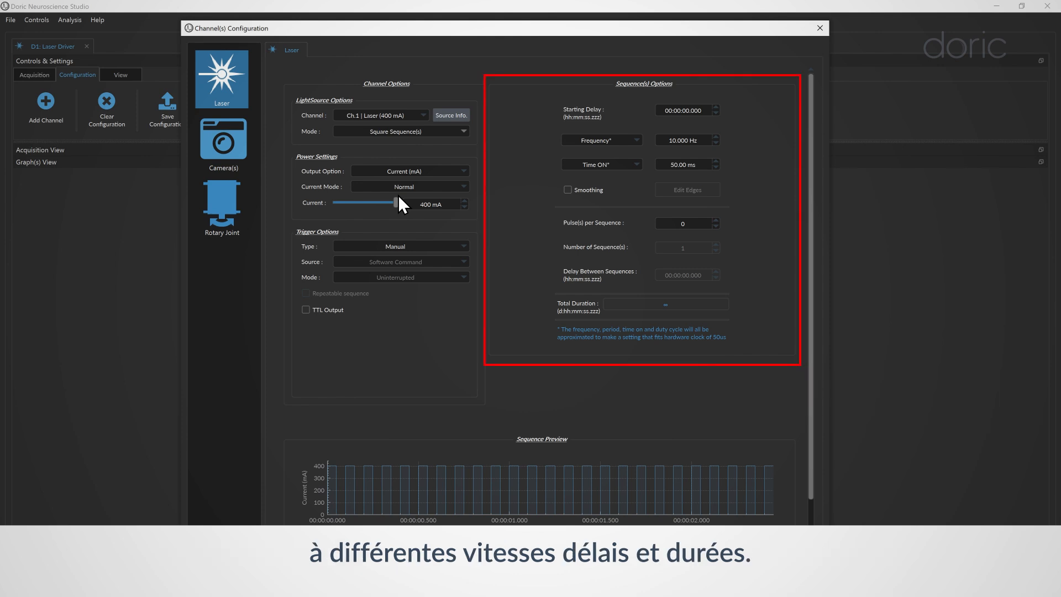
pyautogui.moveTo(397, 198)
pyautogui.mouseDown()
pyautogui.moveTo(349, 200)
pyautogui.moveTo(401, 202)
pyautogui.mouseUp()
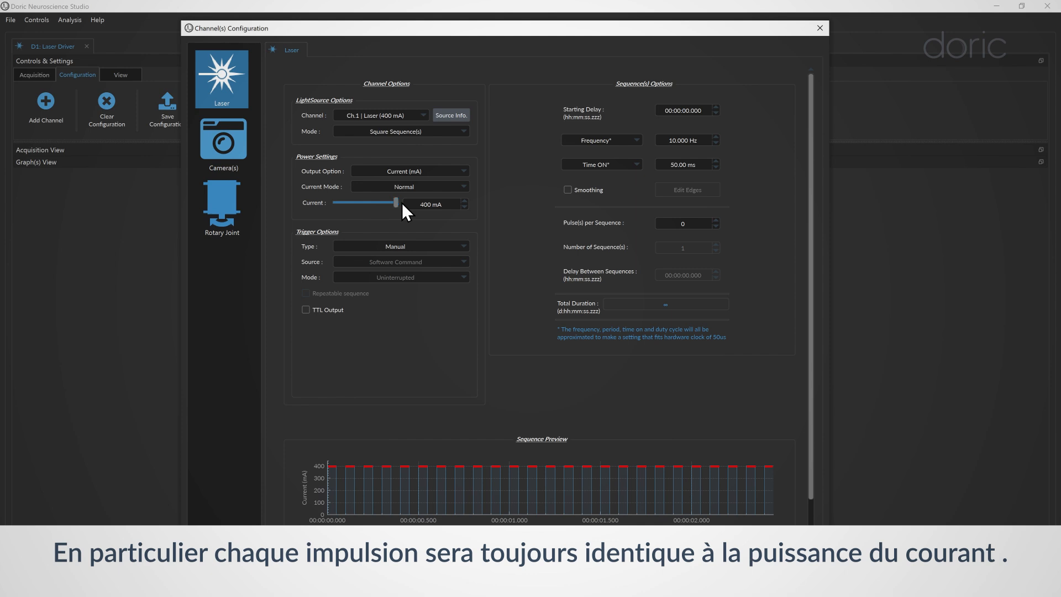
pyautogui.doubleClick(693, 110)
pyautogui.write('100')
pyautogui.click(716, 108)
pyautogui.write('200')
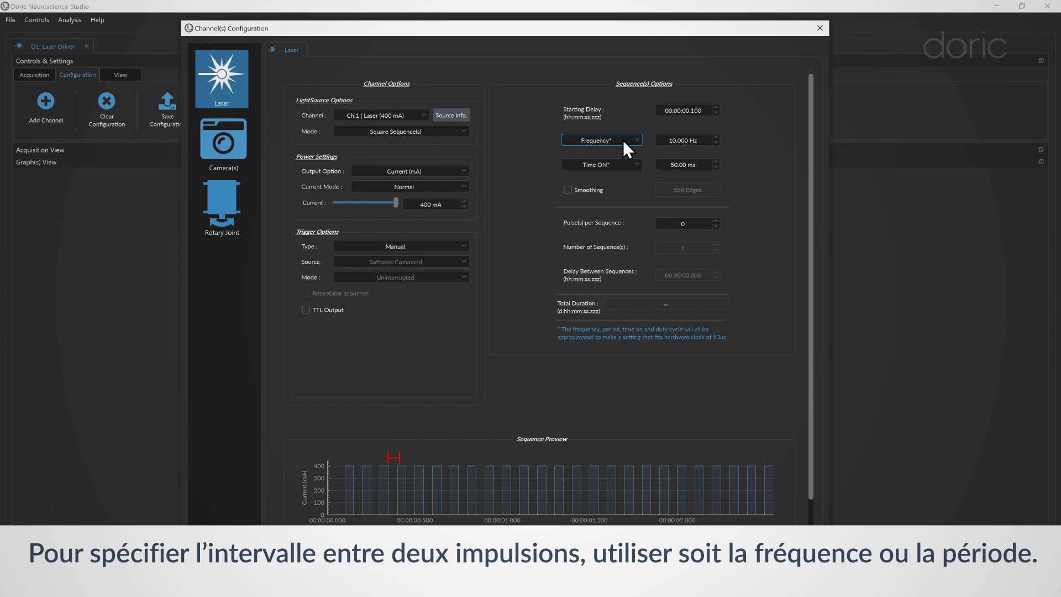
# Step: Change the pulse interval setting from Frequency to Period, giving 100.00 ms
pyautogui.click(622, 140)
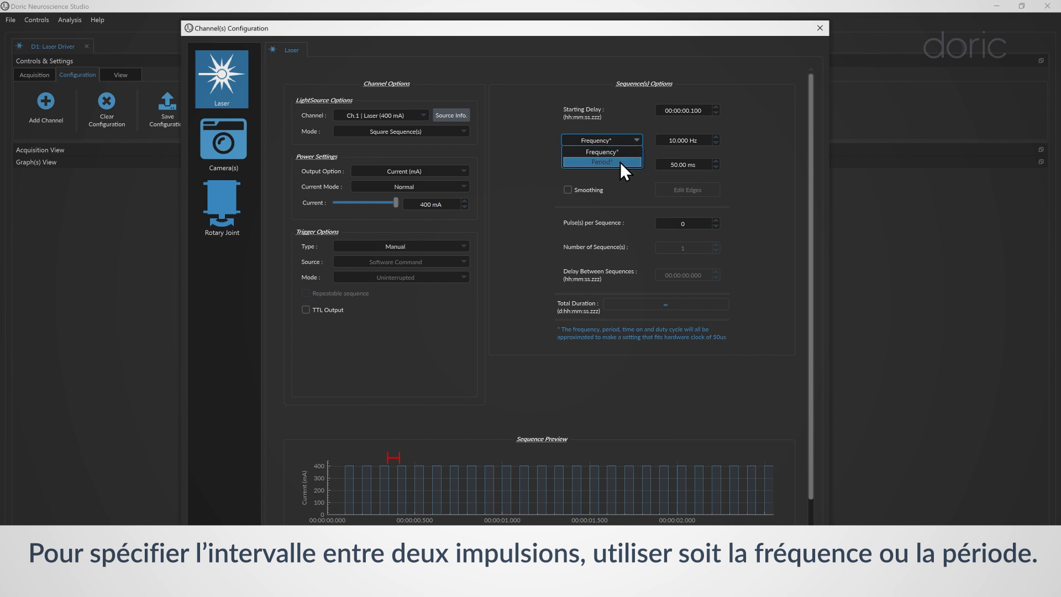
pyautogui.click(678, 148)
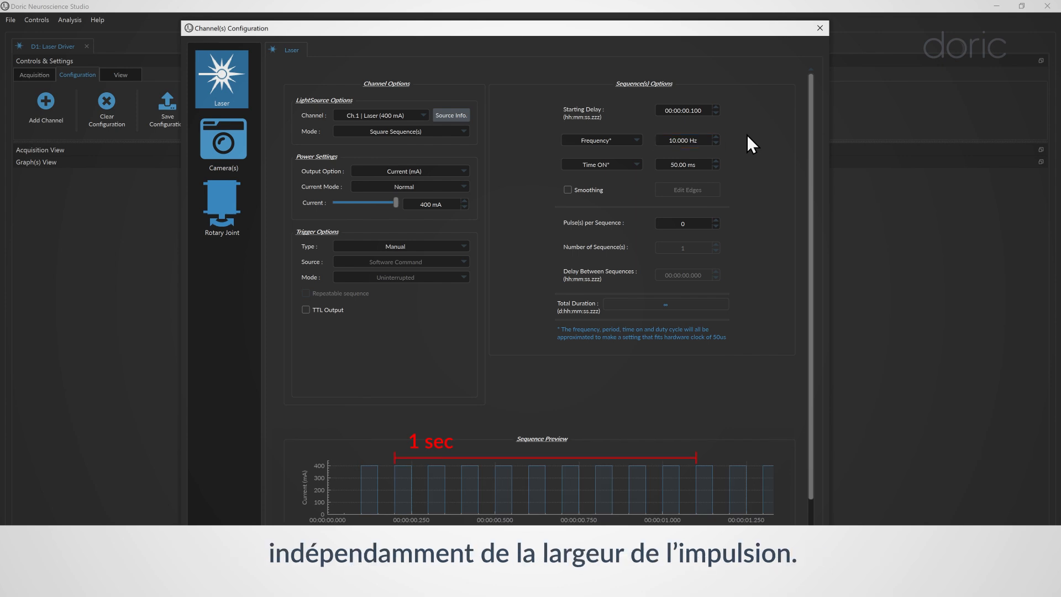
pyautogui.click(625, 141)
pyautogui.click(619, 154)
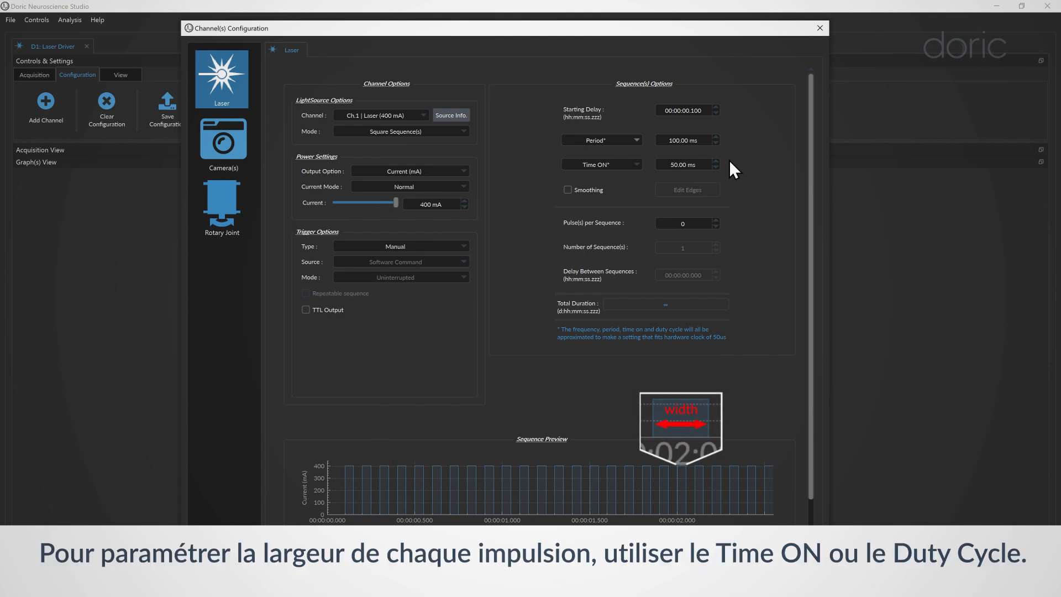
# Step: Set pulse width by Duty Cycle (25.00 %) and enable Smoothing
pyautogui.click(625, 167)
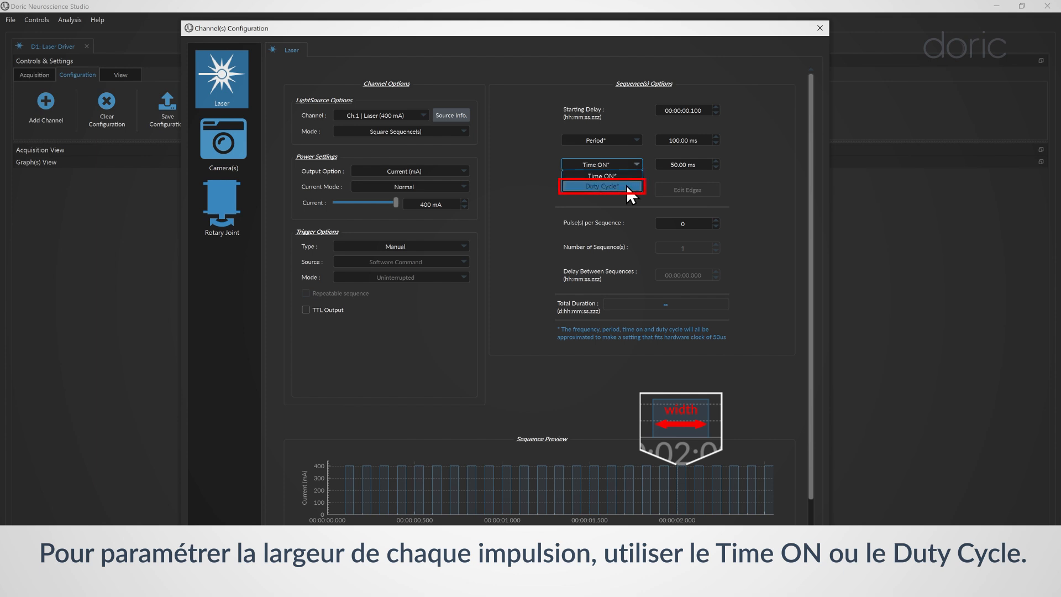
pyautogui.click(625, 177)
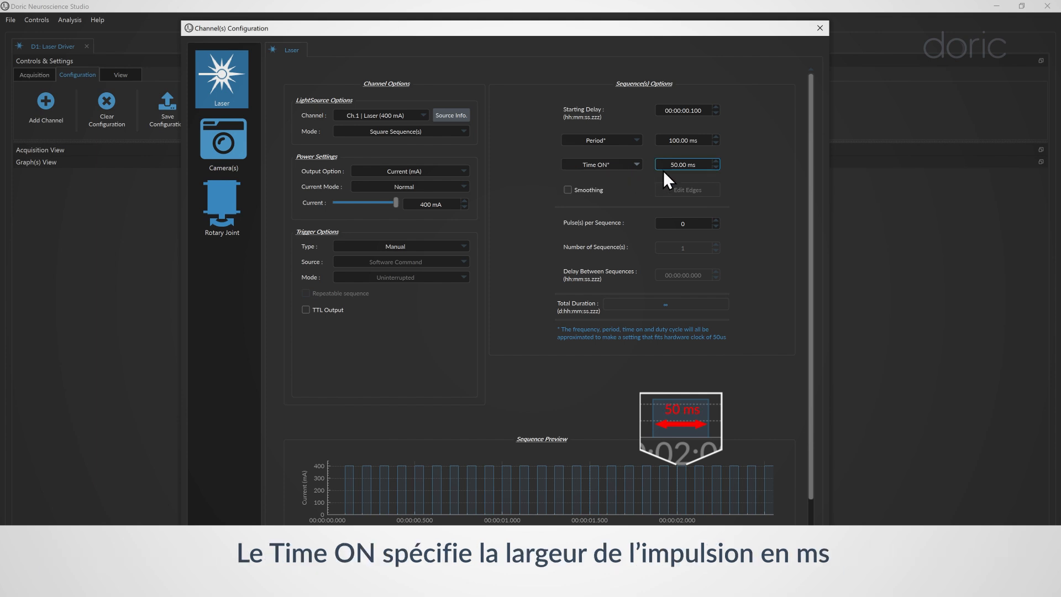
pyautogui.click(624, 166)
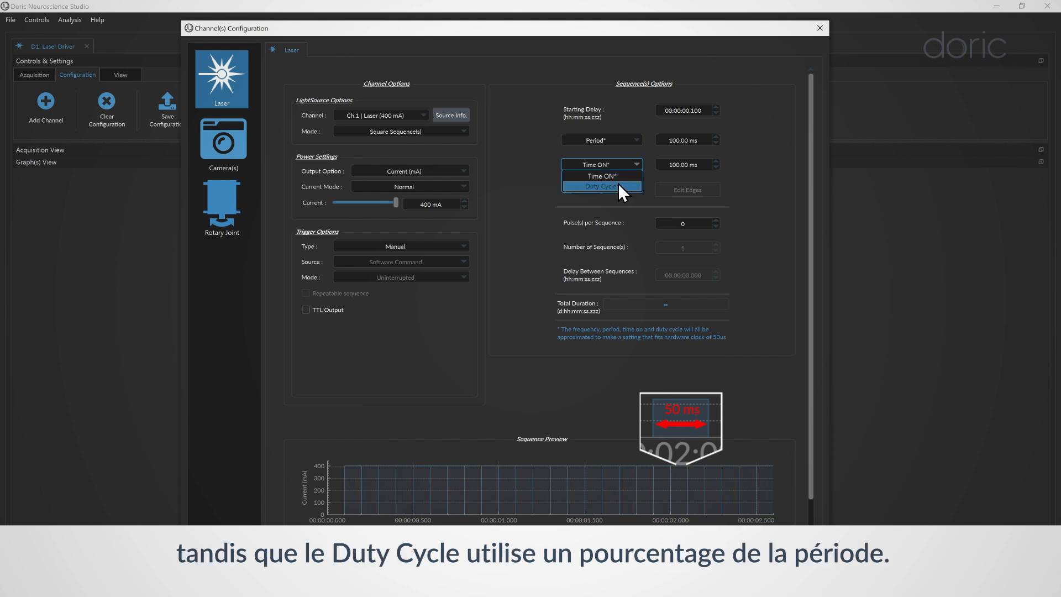
pyautogui.click(618, 183)
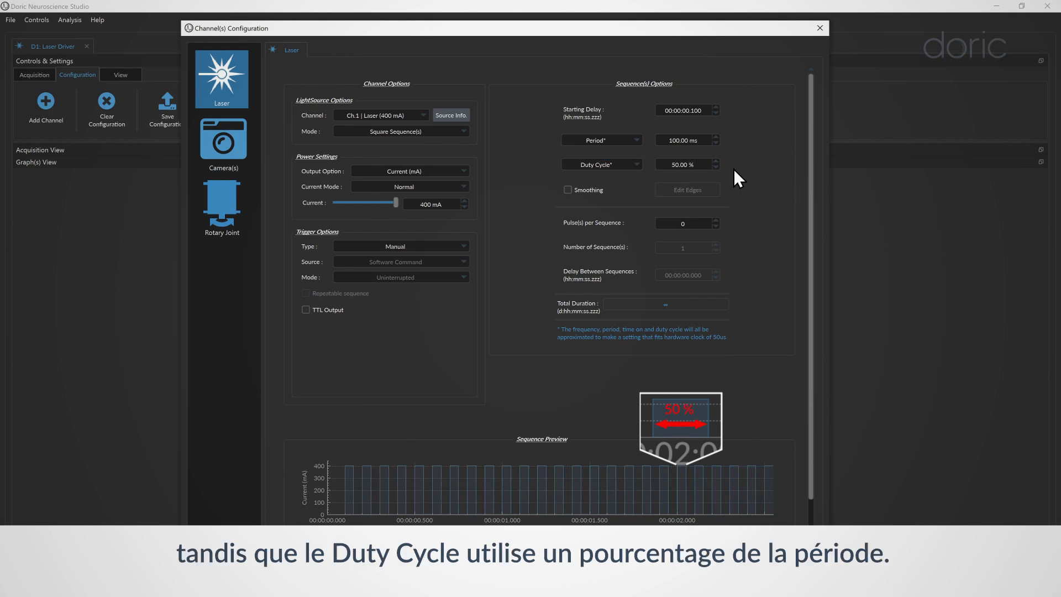
pyautogui.click(590, 188)
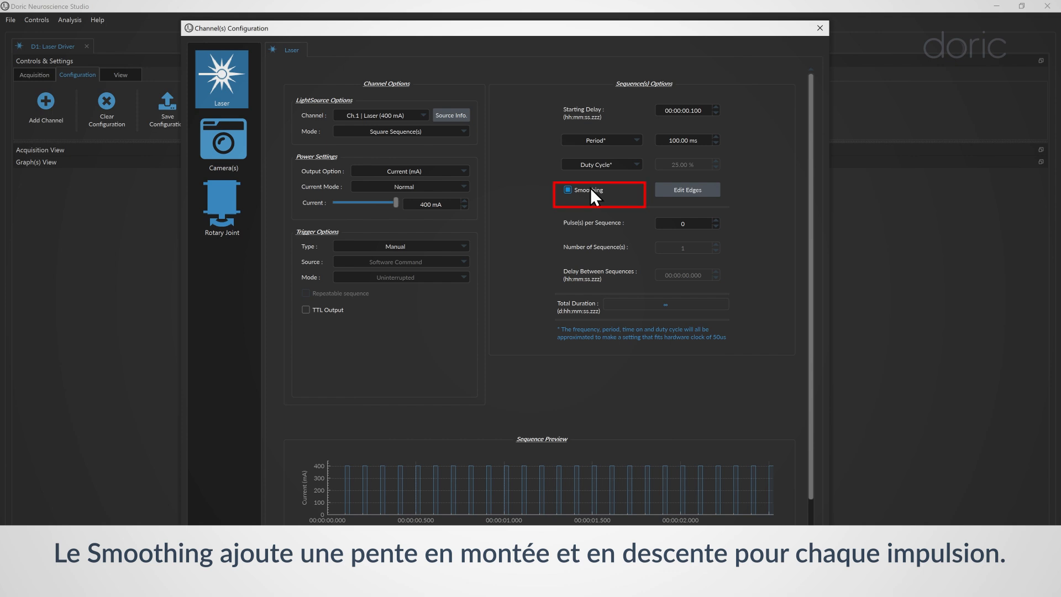
# Step: Give the smoothed edges a 10 ms rise and 20 ms fall, then turn Smoothing back off
pyautogui.click(676, 189)
pyautogui.click(353, 271)
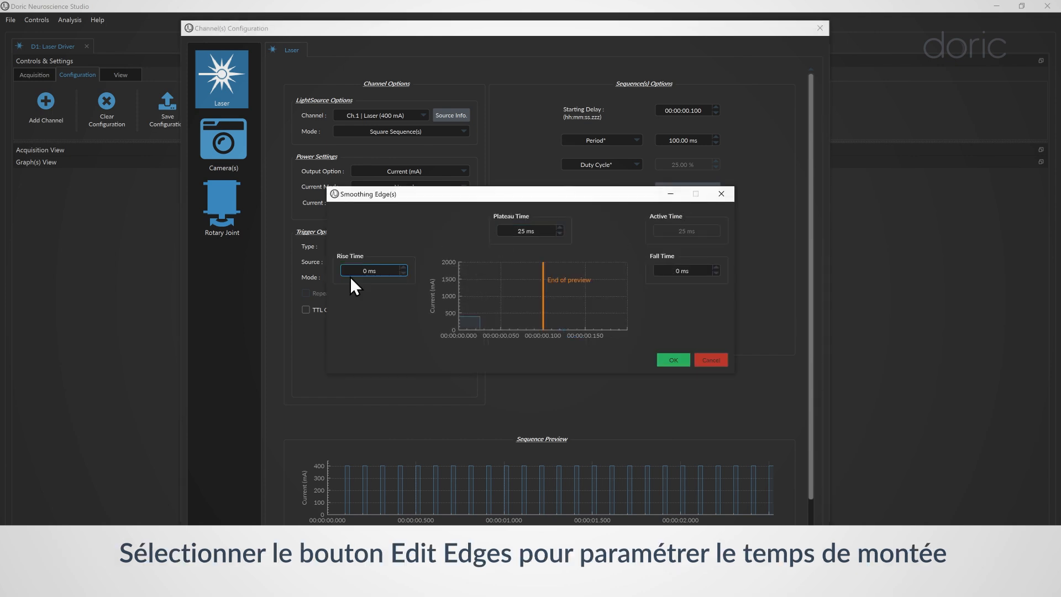
pyautogui.write('1')
pyautogui.click(524, 236)
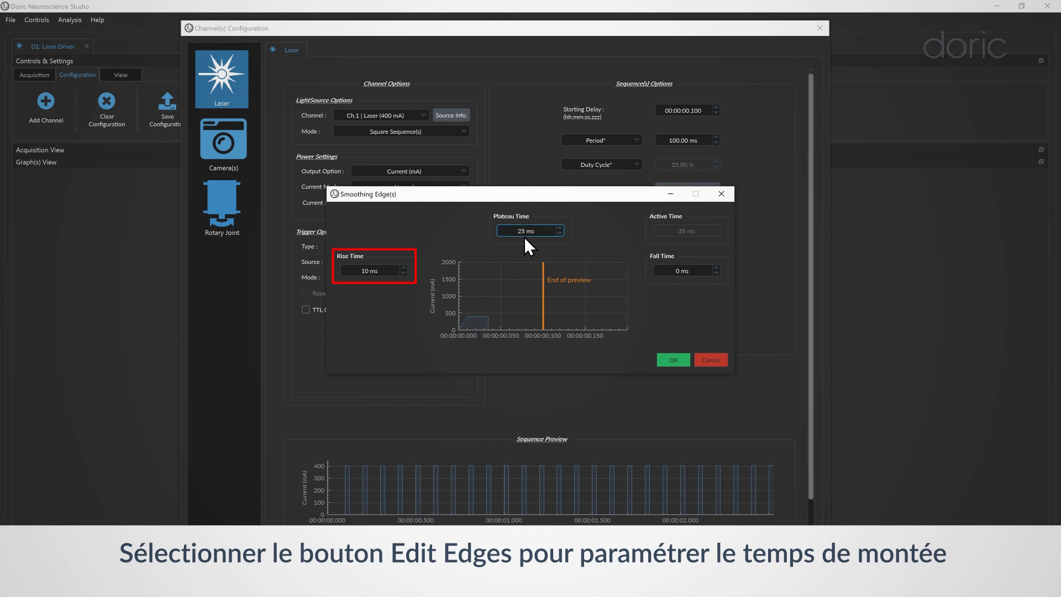
pyautogui.click(675, 271)
pyautogui.write('2')
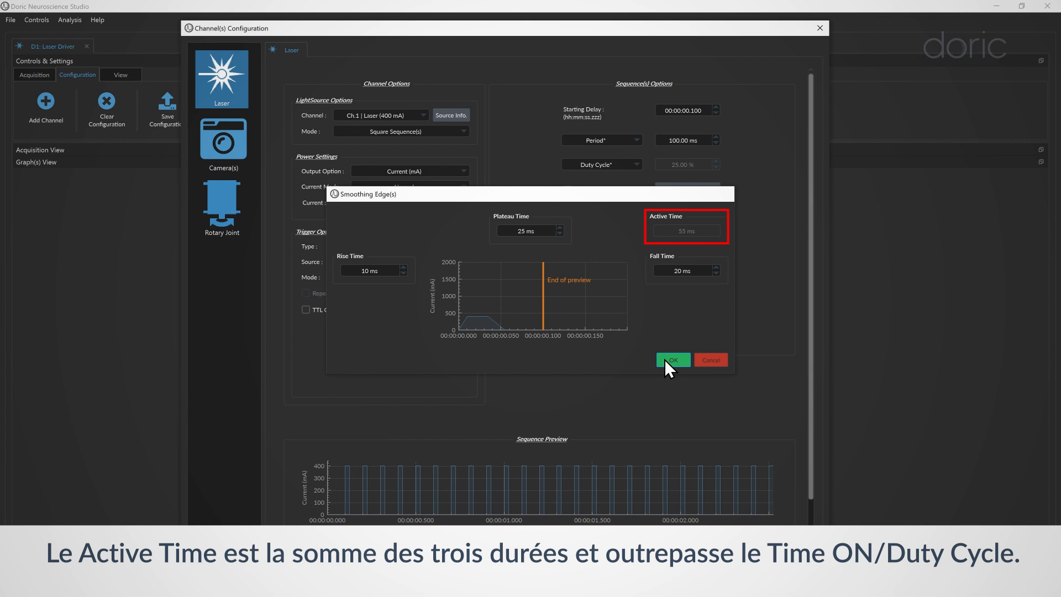
pyautogui.click(667, 360)
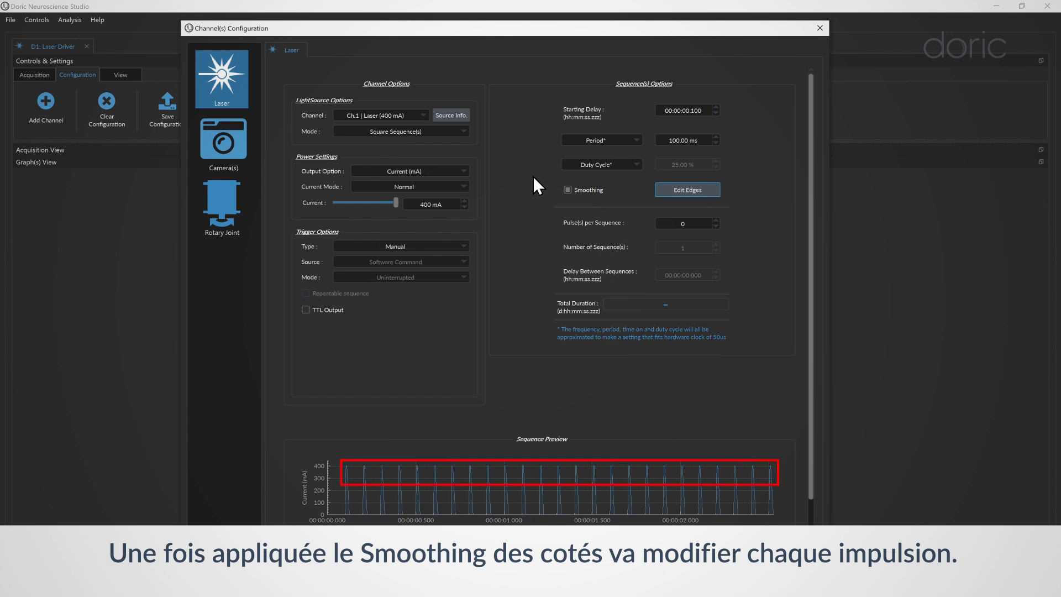
pyautogui.click(568, 189)
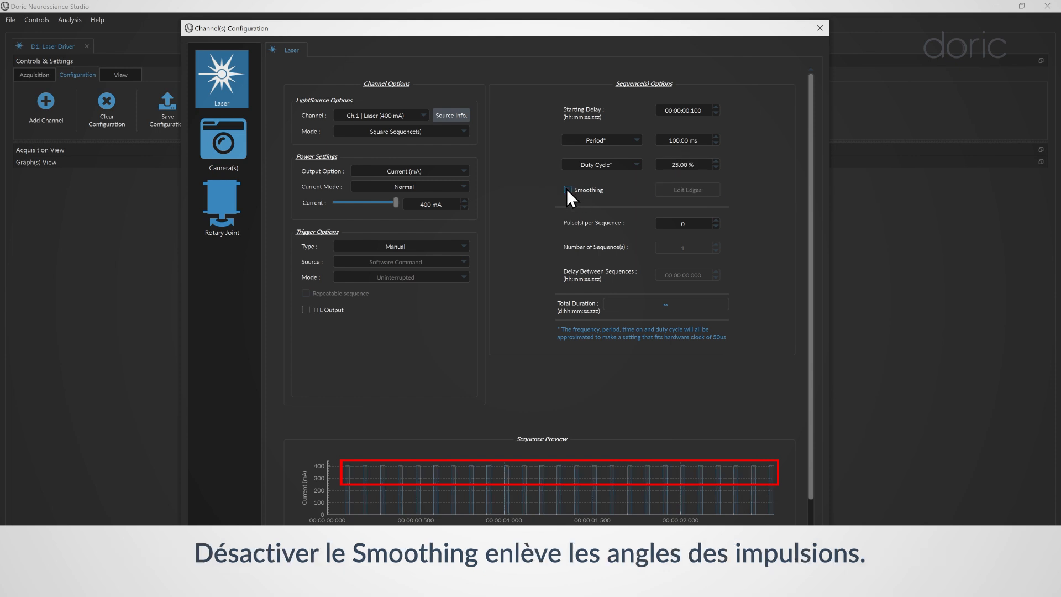
# Step: Set 3 pulses per sequence, 3 sequences, and a 1 s delay between sequences
pyautogui.click(716, 220)
pyautogui.click(716, 221)
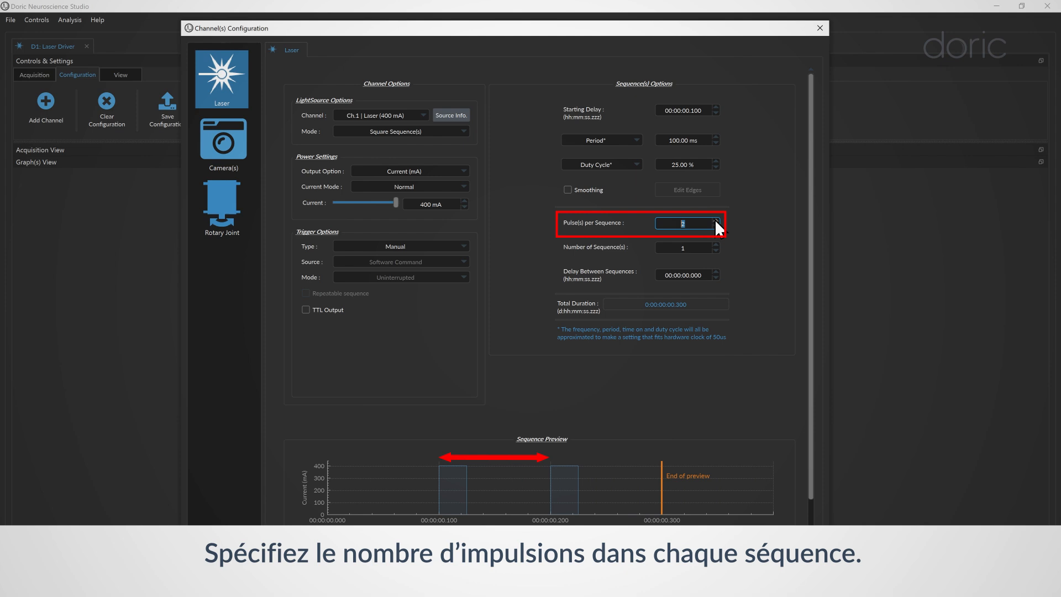
pyautogui.click(716, 221)
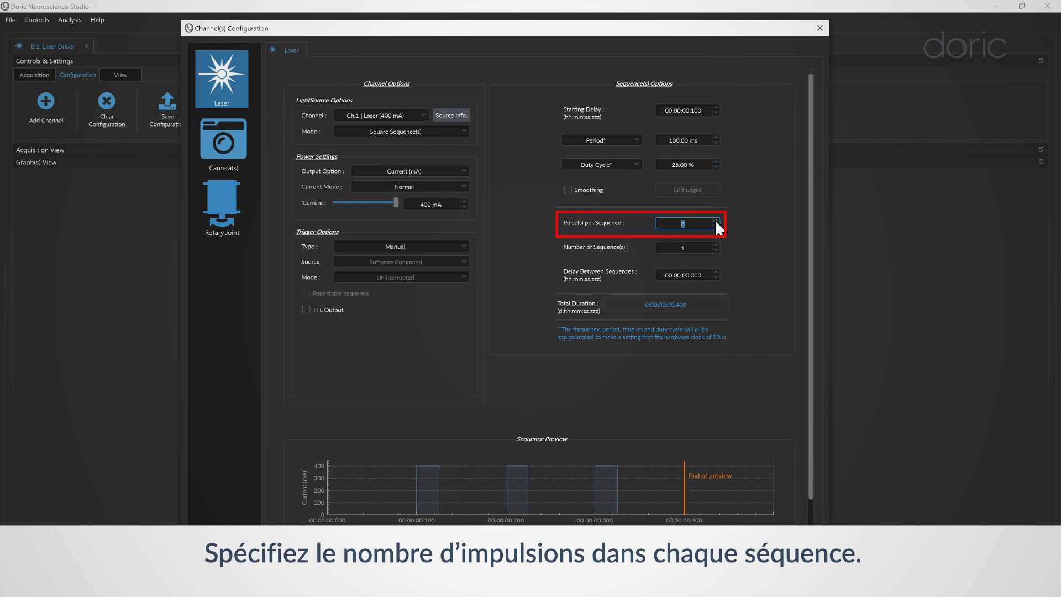
pyautogui.write('0')
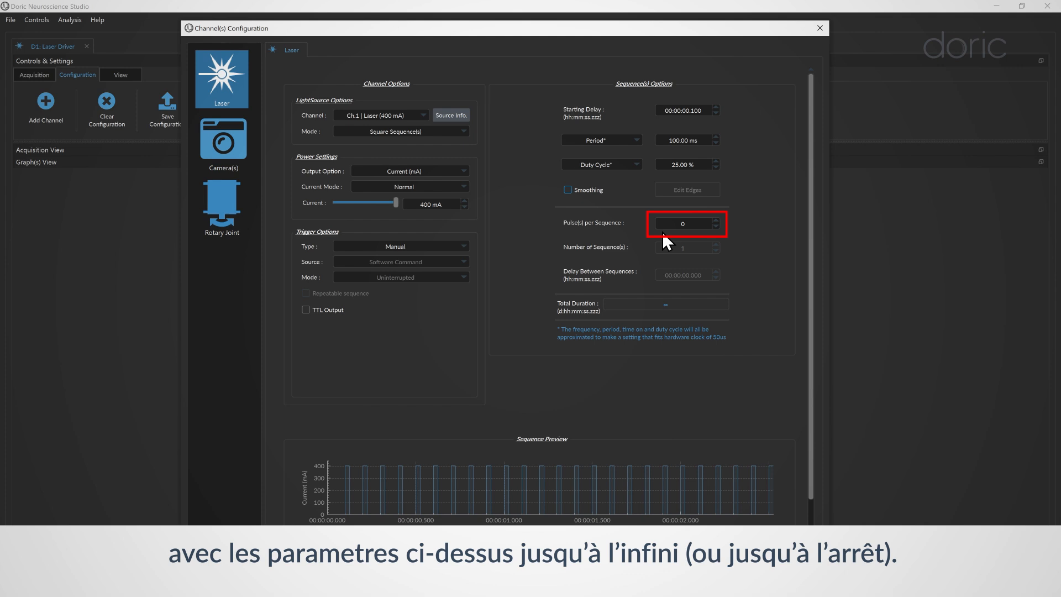
pyautogui.click(715, 245)
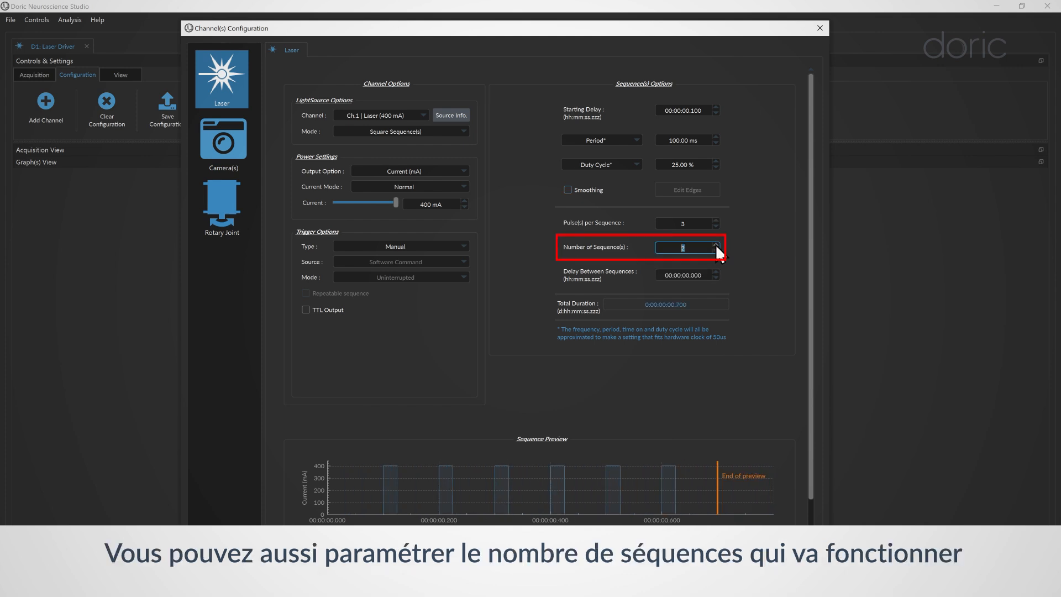
pyautogui.click(715, 245)
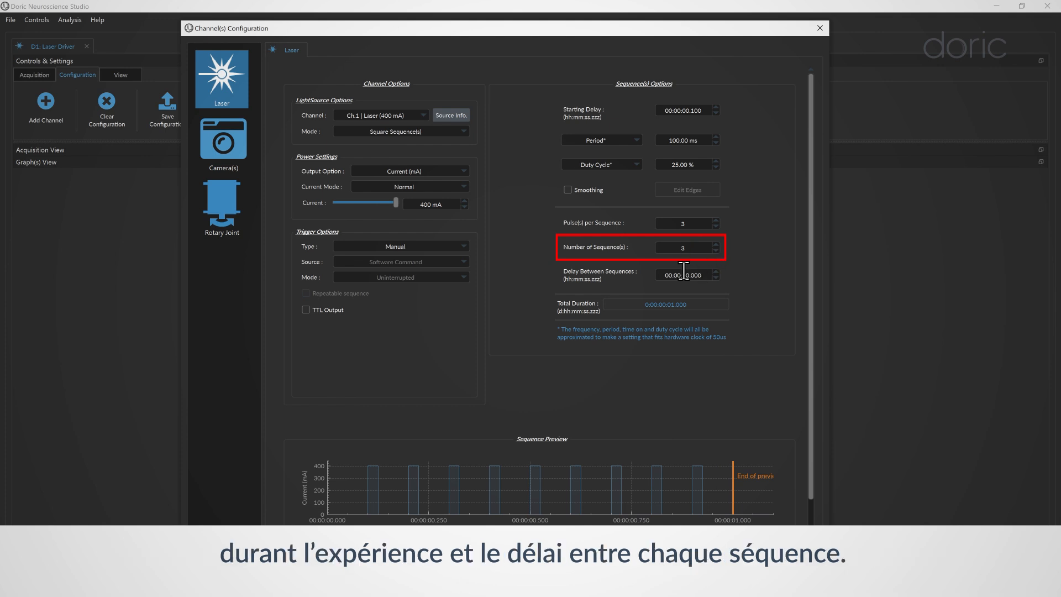
pyautogui.click(683, 274)
pyautogui.click(716, 271)
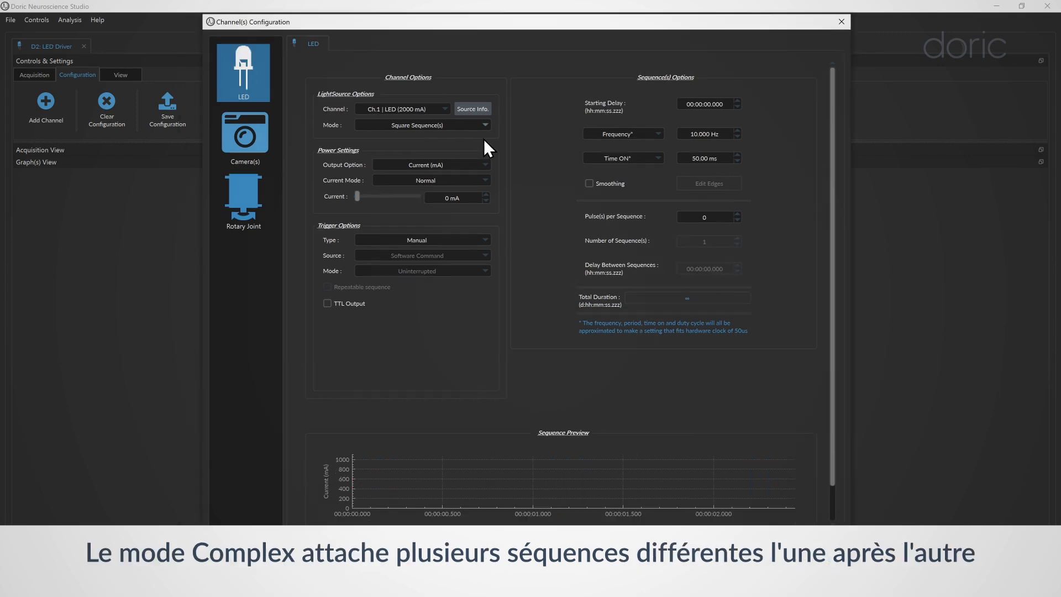
pyautogui.click(476, 126)
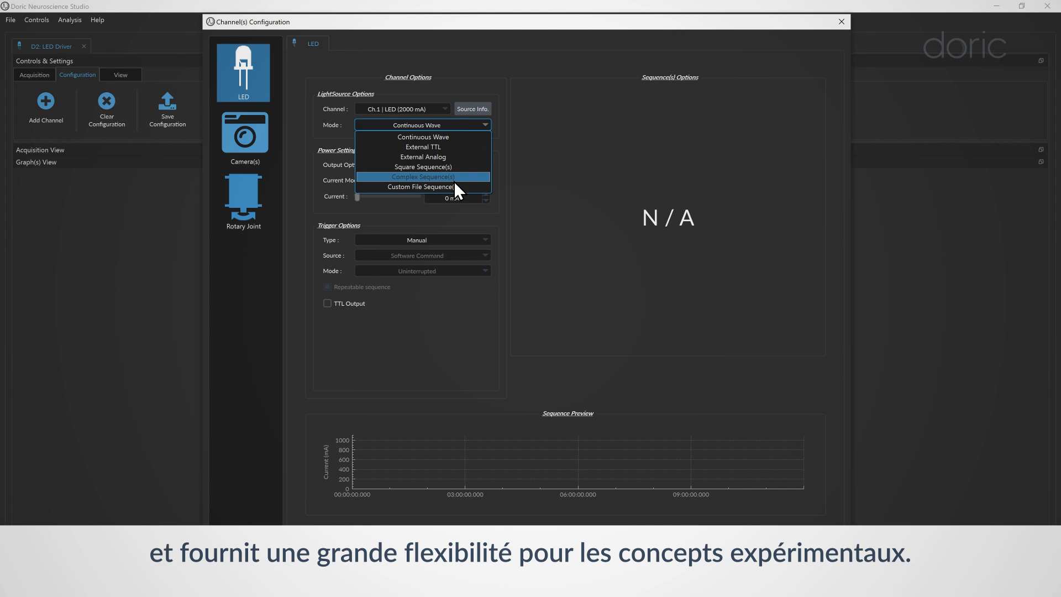
# Step: Switch the LED to Complex Sequence(s) and review the row 1 pulse type choices
pyautogui.click(453, 180)
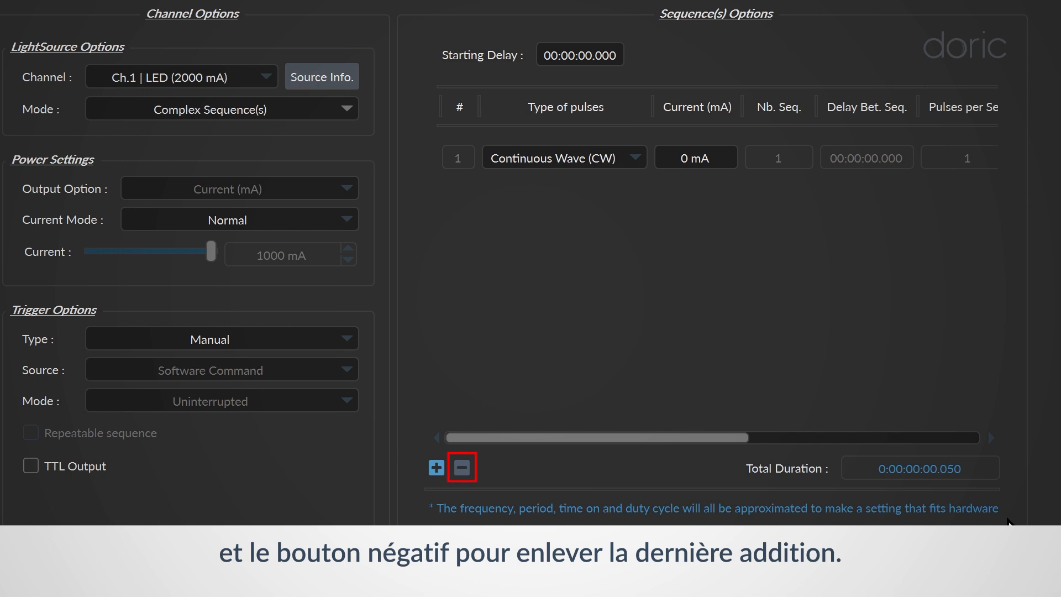
pyautogui.click(580, 165)
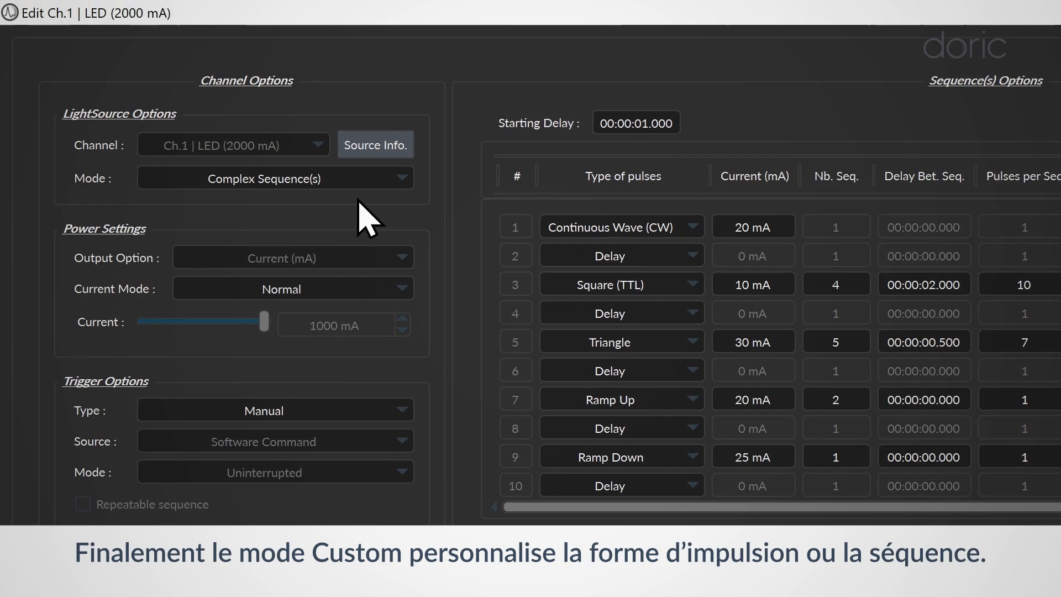
pyautogui.click(240, 81)
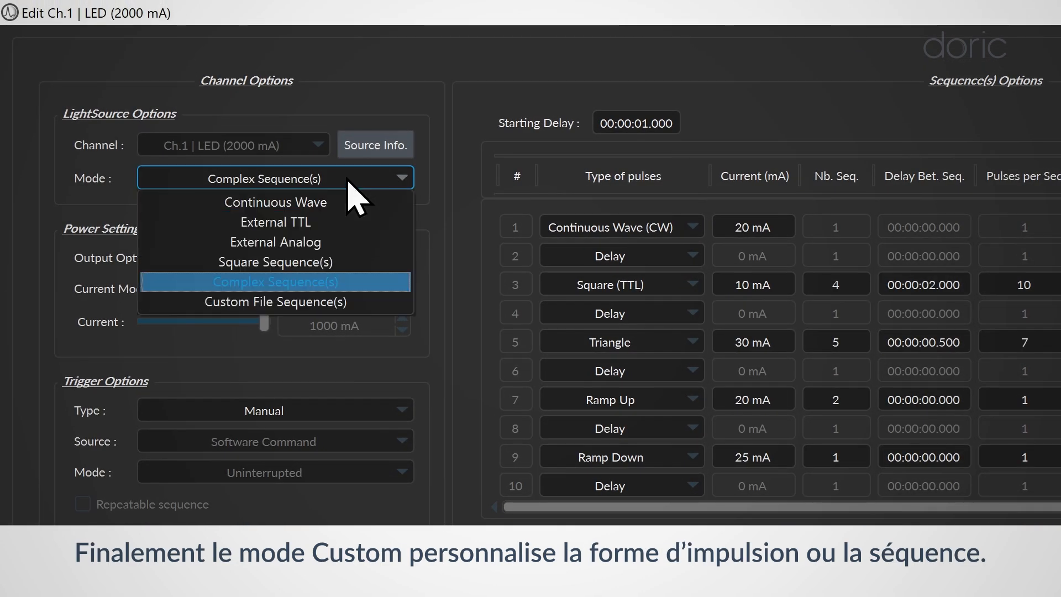
# Step: Drive the LED by Custom File Sequence(s) from sequence6.csv at 1000 mA
pyautogui.click(319, 303)
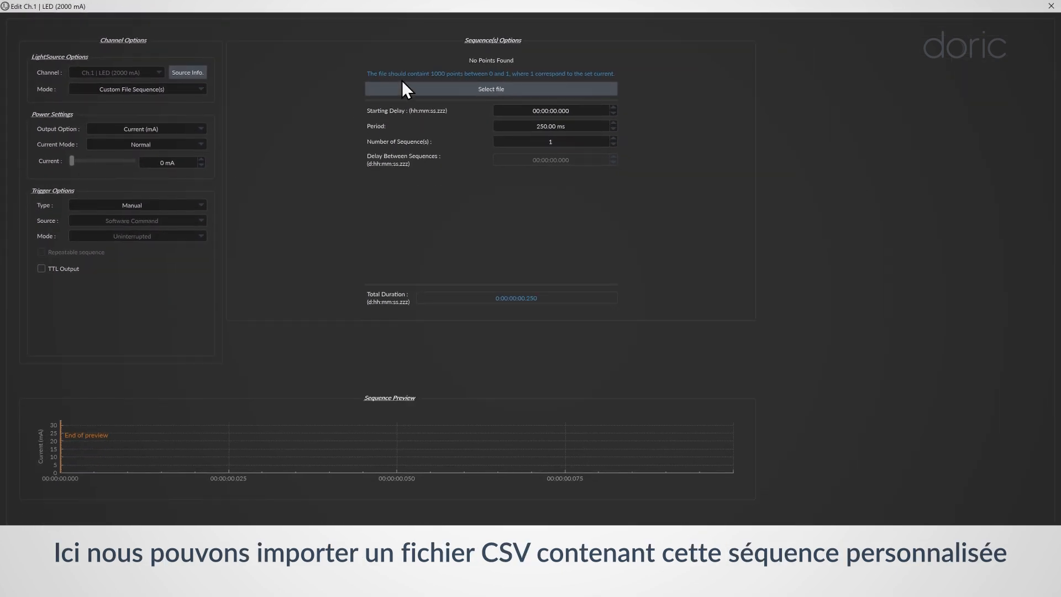
pyautogui.click(403, 88)
pyautogui.click(69, 108)
pyautogui.doubleClick(119, 91)
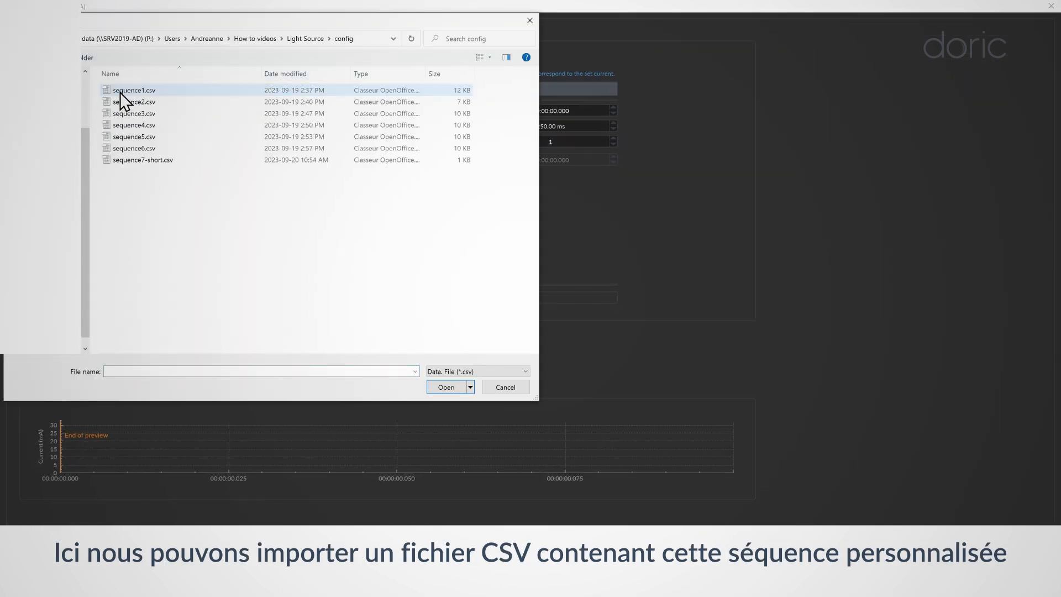
pyautogui.click(133, 148)
pyautogui.click(445, 387)
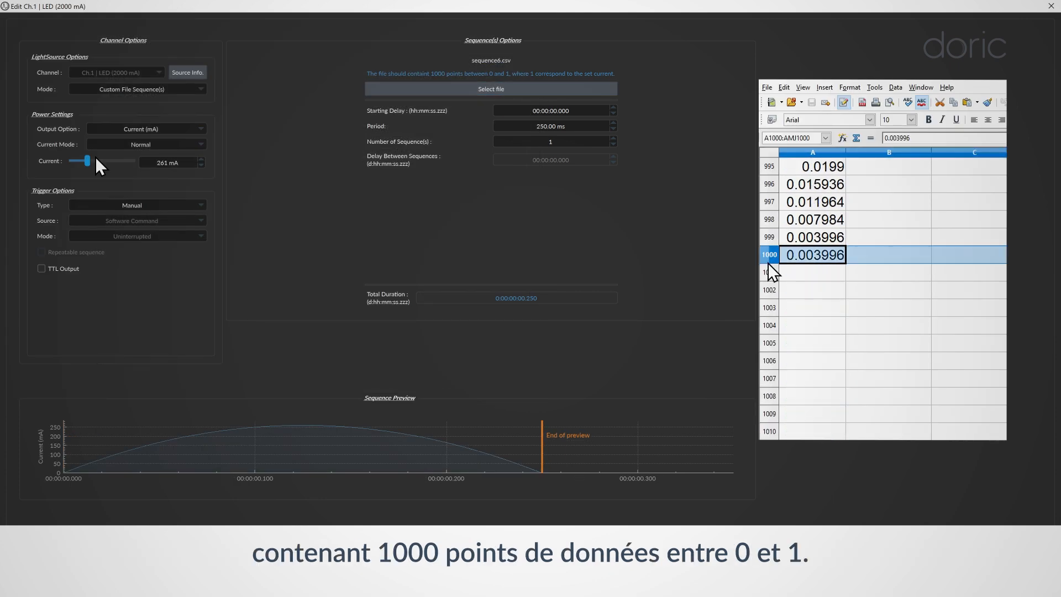
pyautogui.moveTo(95, 157)
pyautogui.mouseDown()
pyautogui.moveTo(146, 161)
pyautogui.moveTo(113, 158)
pyautogui.mouseUp()
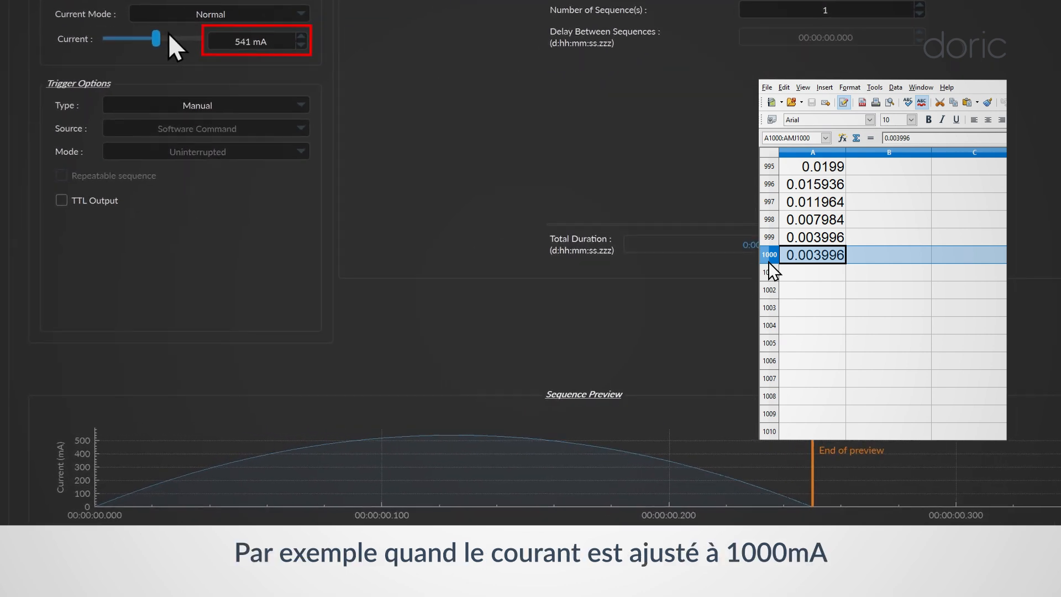
pyautogui.moveTo(168, 34); pyautogui.dragTo(217, 38)
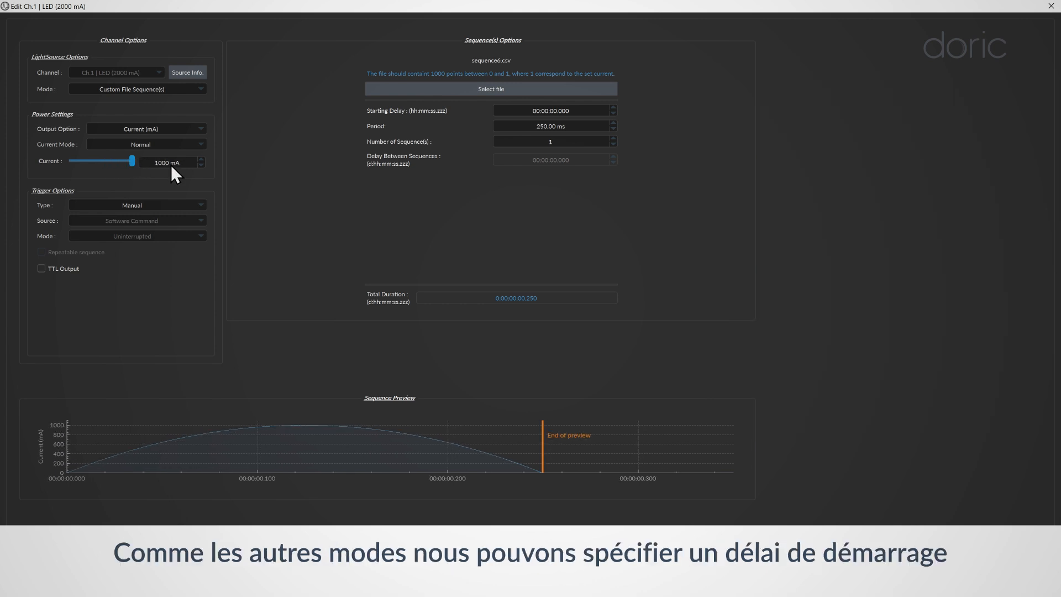
# Step: Set a 1 s starting delay, 1250 ms period, 6 sequences 2 s apart, and create the channel
pyautogui.click(613, 107)
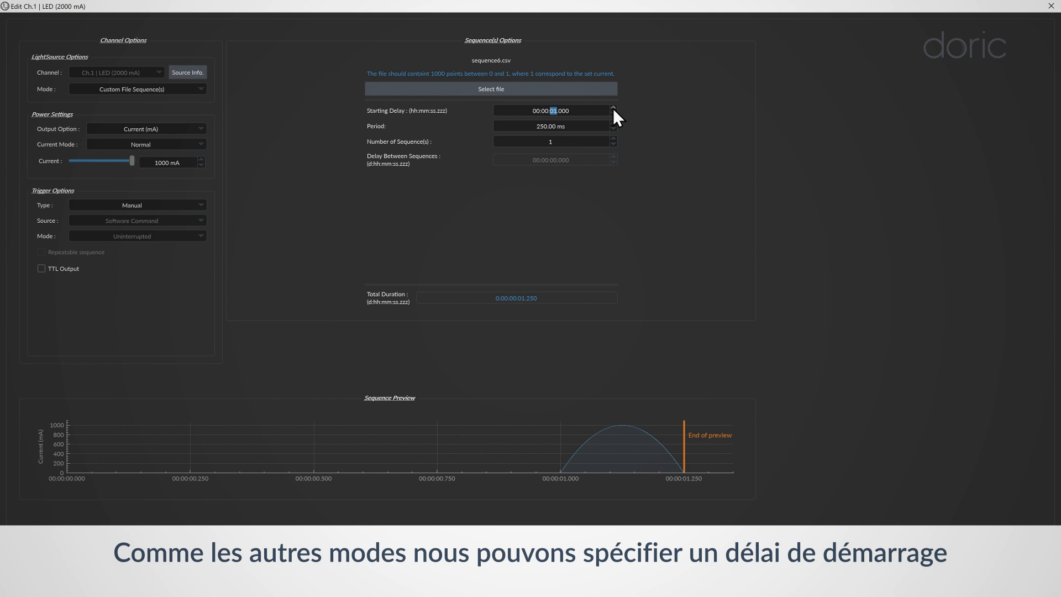
pyautogui.click(553, 128)
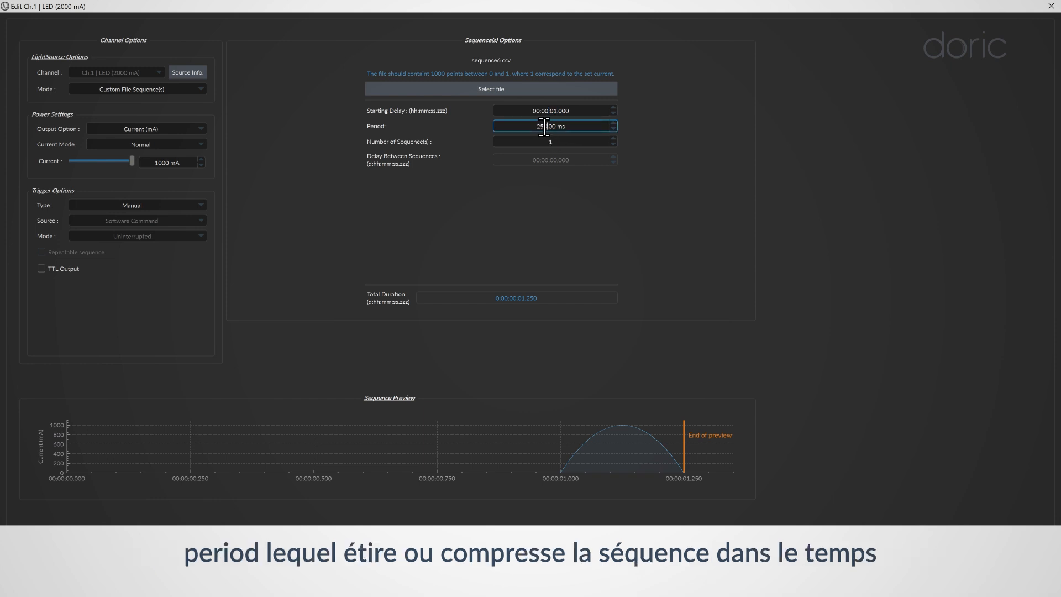
pyautogui.moveTo(545, 127); pyautogui.dragTo(534, 128)
pyautogui.write('1250')
pyautogui.press('Return')
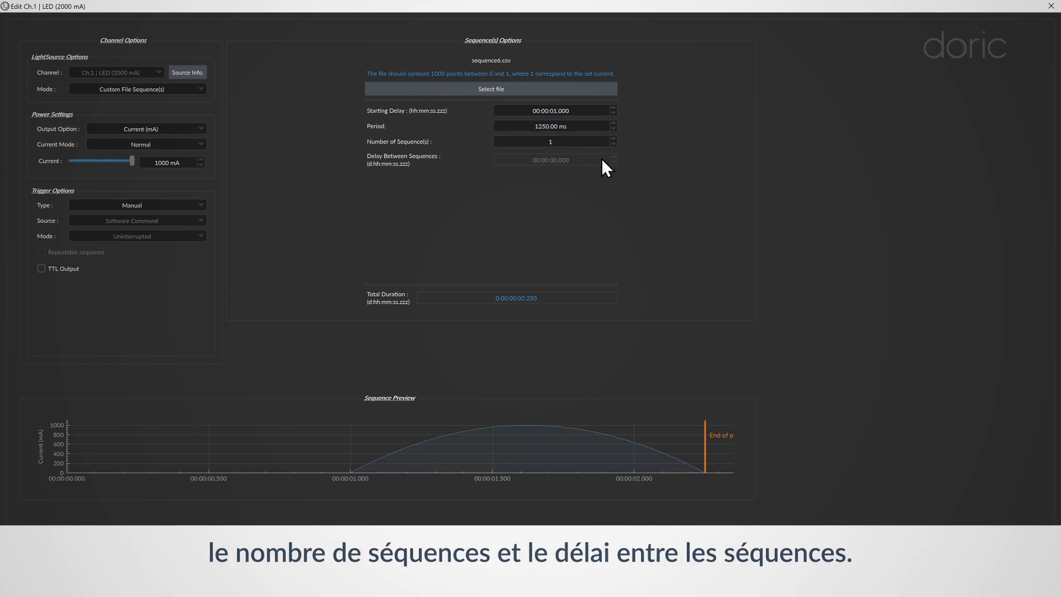
pyautogui.click(613, 139)
pyautogui.click(613, 138)
pyautogui.click(612, 139)
pyautogui.click(612, 139)
pyautogui.click(613, 139)
pyautogui.click(546, 159)
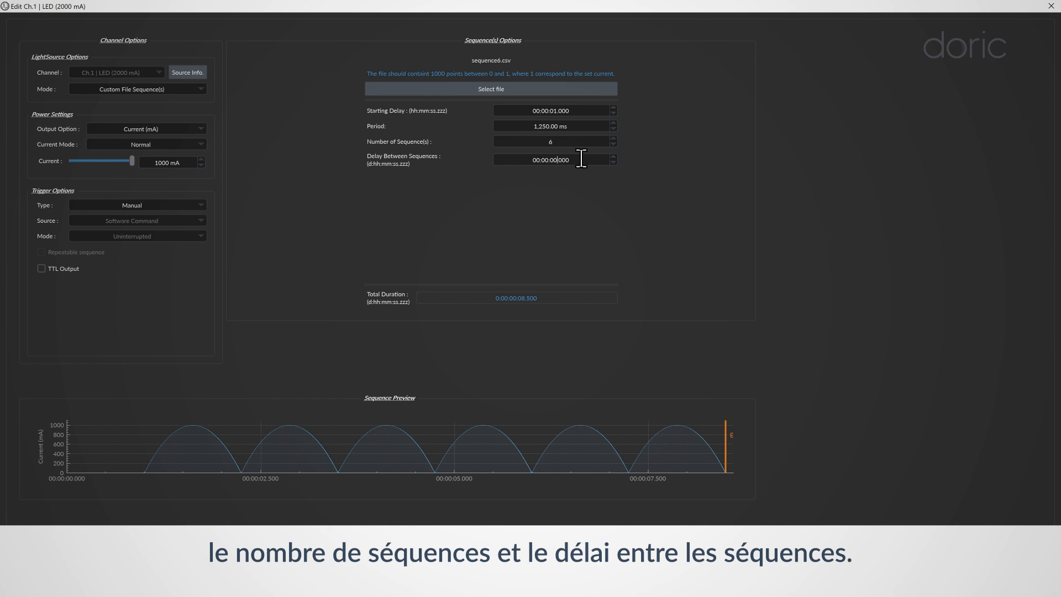
pyautogui.click(612, 157)
pyautogui.click(613, 157)
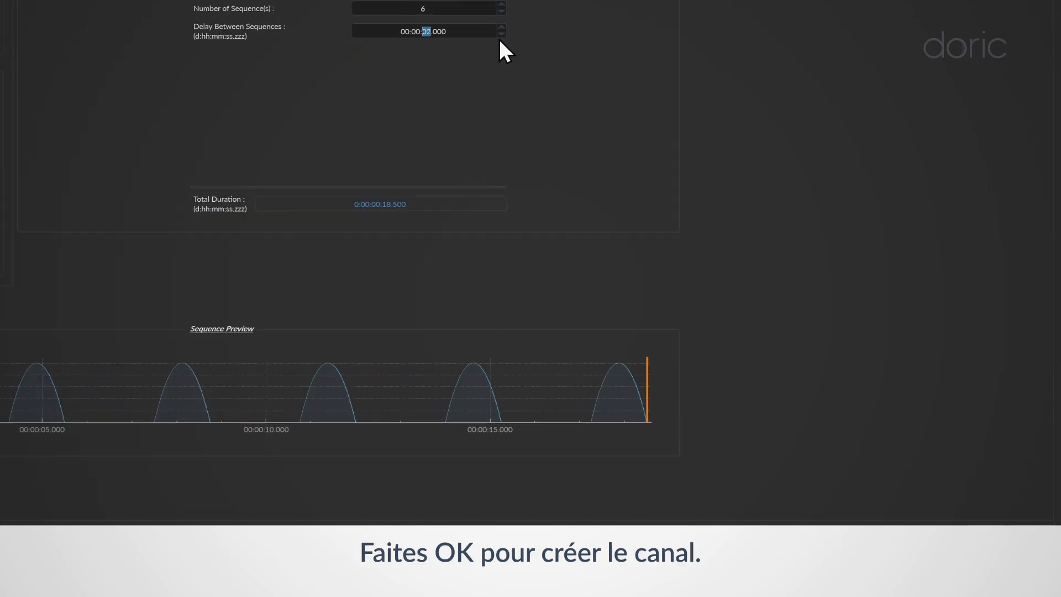
pyautogui.click(950, 505)
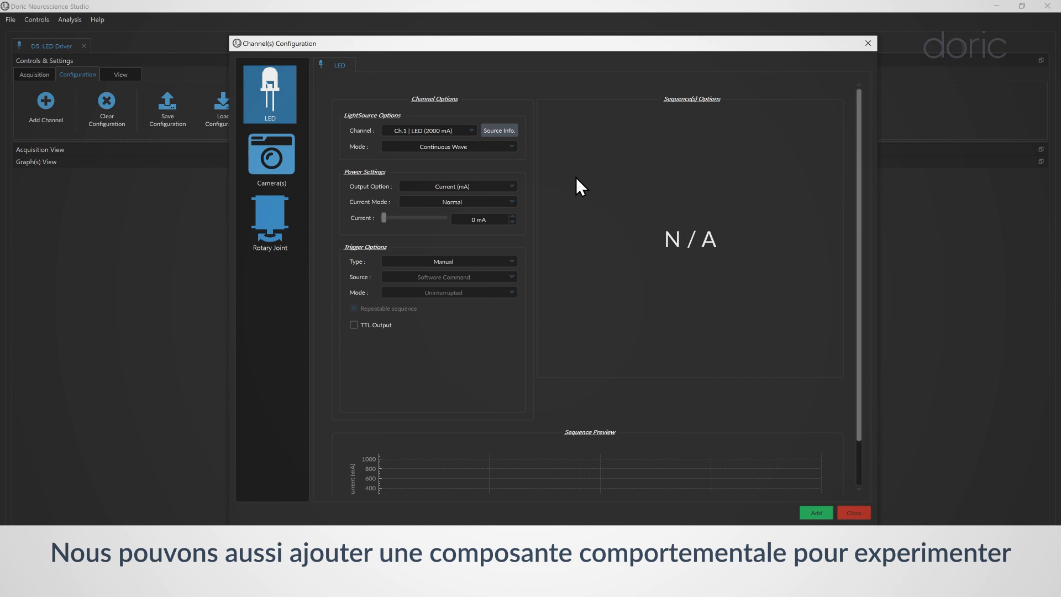
# Step: Create a DFK 33UX290 camera channel at 1920x1080 and 30 FPS with External trigger mode
pyautogui.click(289, 141)
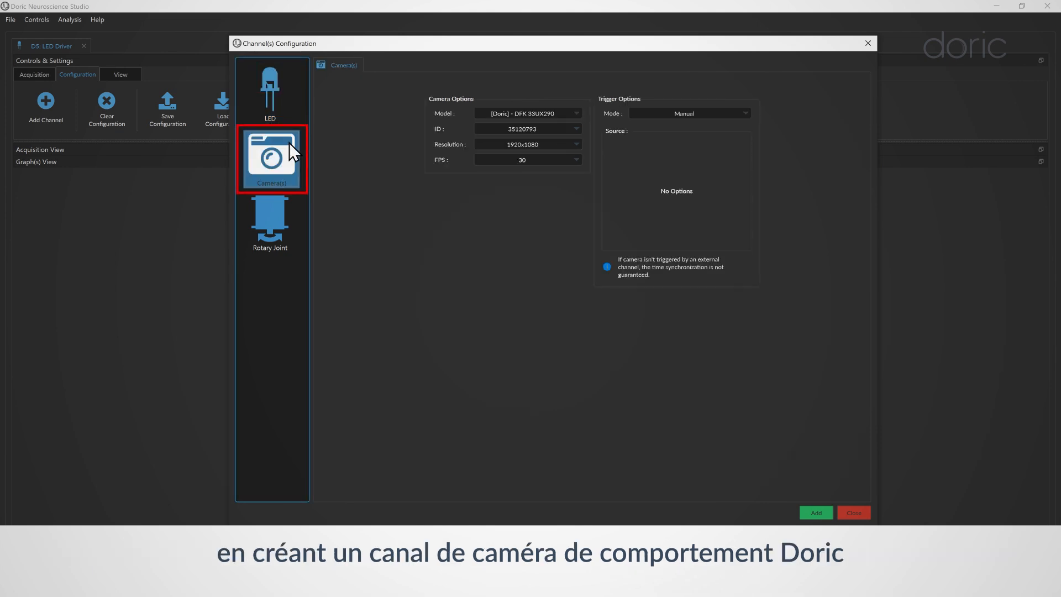
pyautogui.click(529, 114)
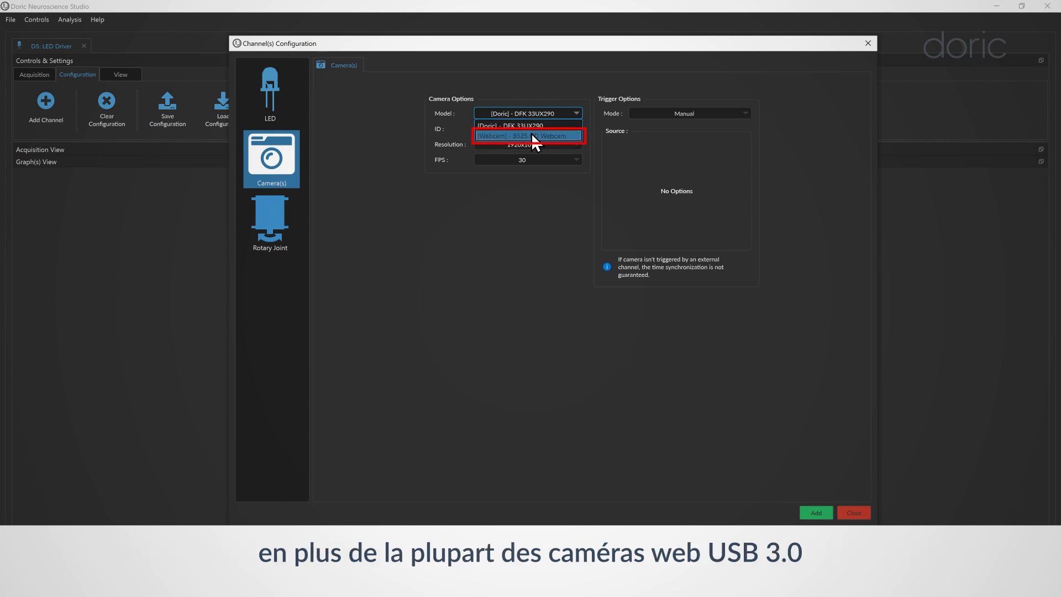
pyautogui.click(533, 136)
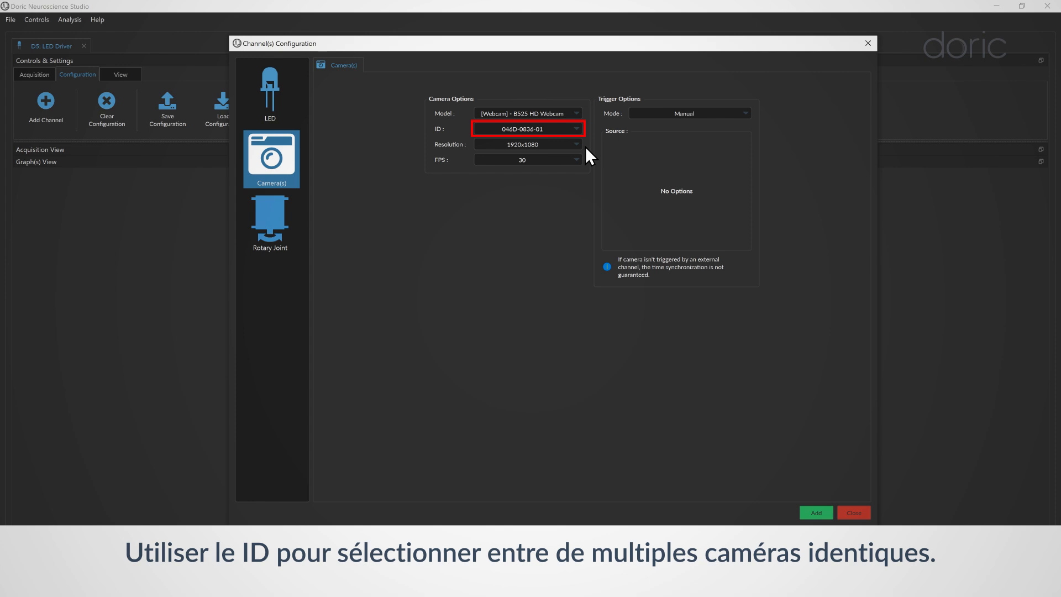
pyautogui.click(558, 144)
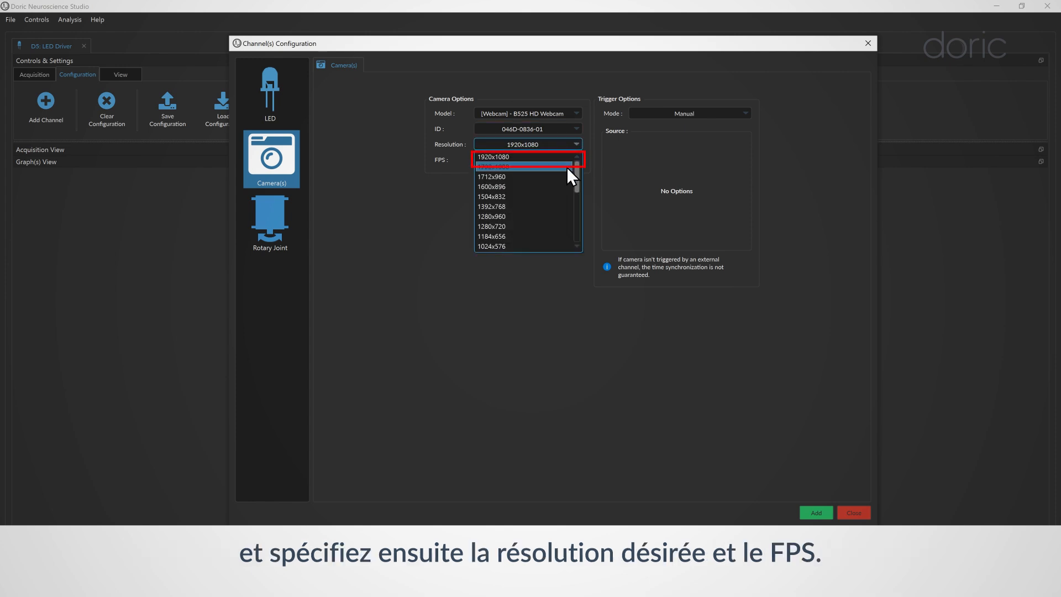
pyautogui.click(552, 157)
pyautogui.click(557, 161)
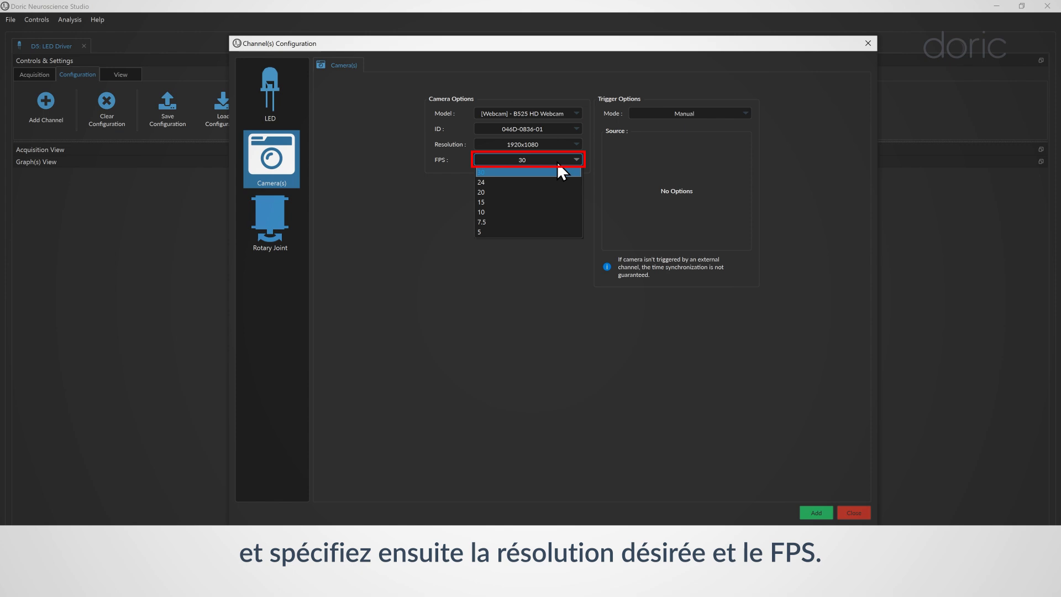
pyautogui.click(632, 165)
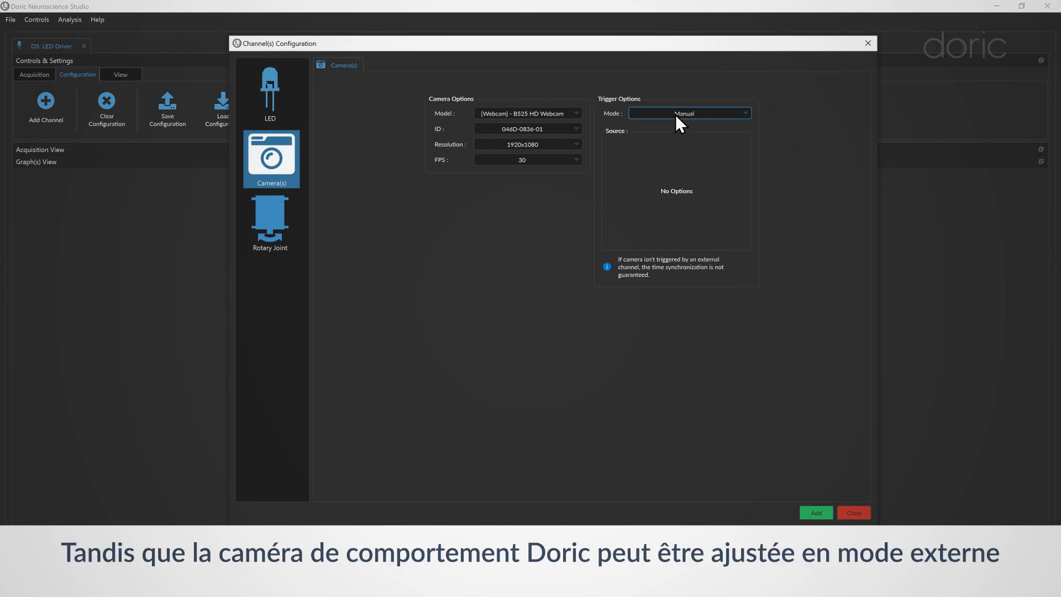
pyautogui.click(688, 114)
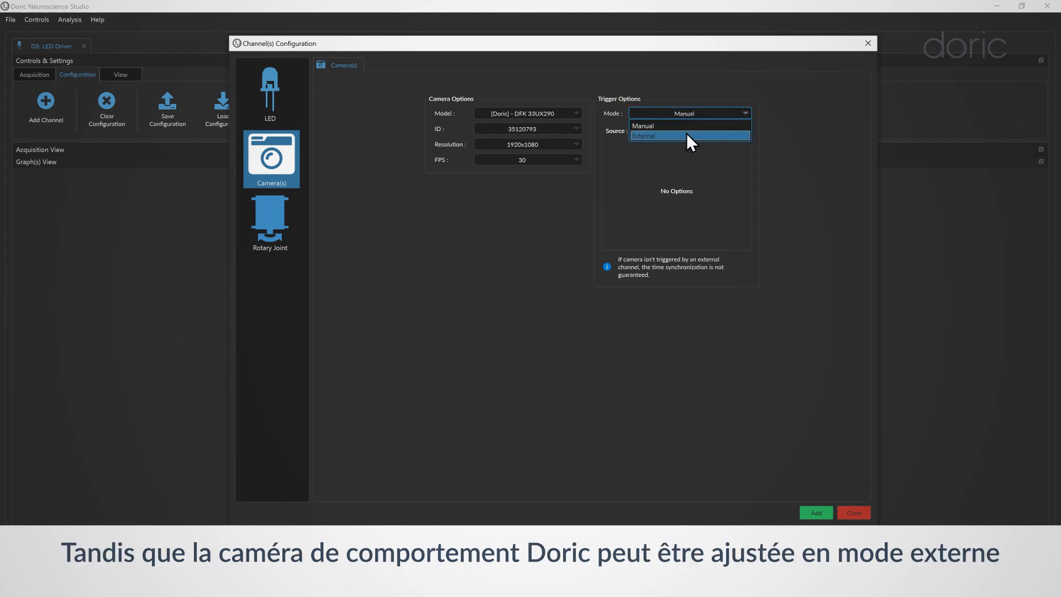
pyautogui.click(687, 135)
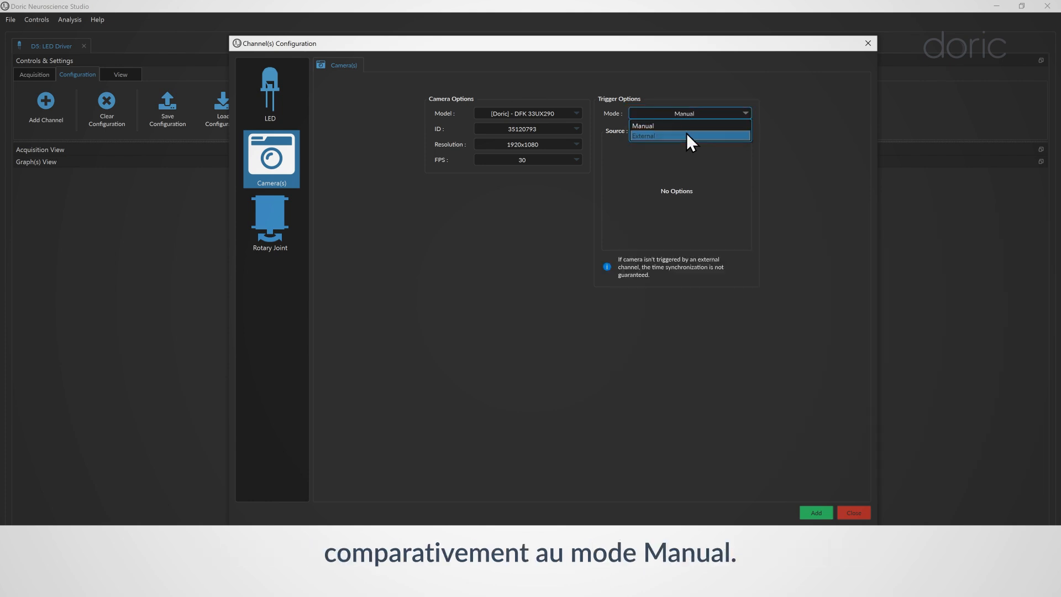
pyautogui.click(686, 135)
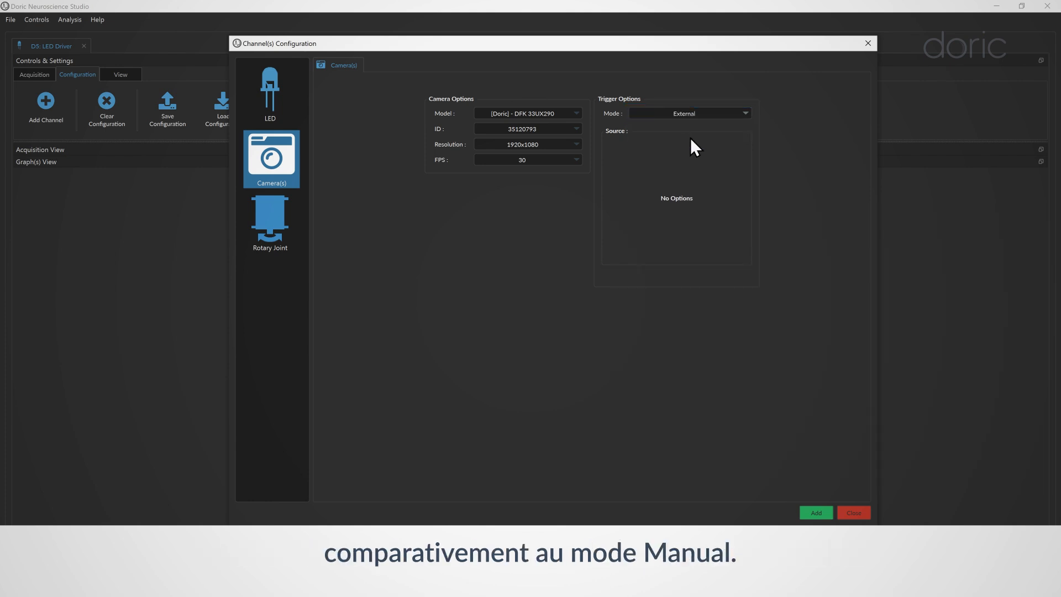
pyautogui.click(810, 512)
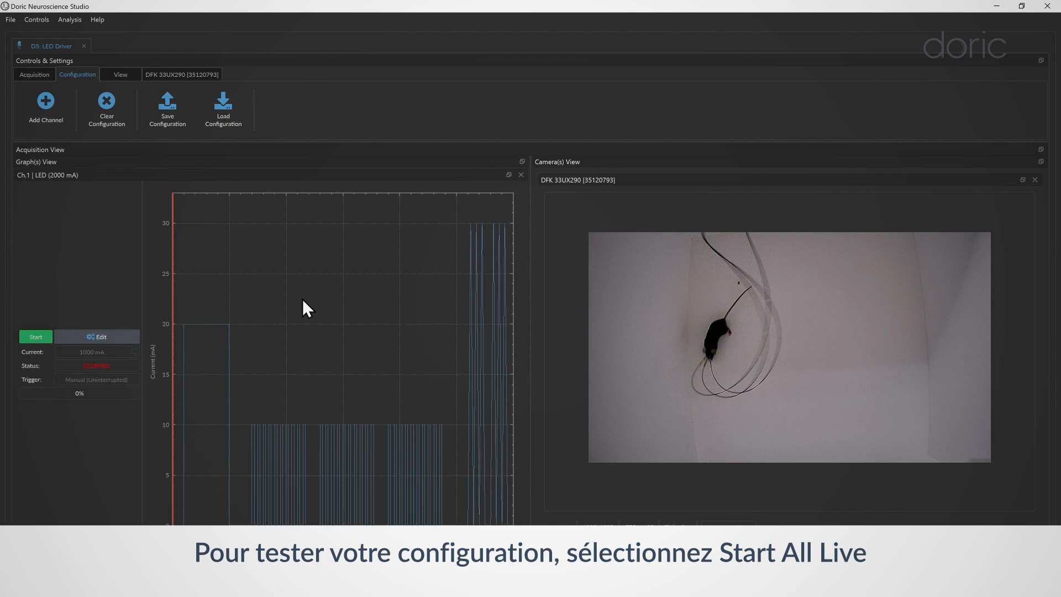
# Step: From the Acquisition tab, record all channels for about four seconds, then stop recording
pyautogui.click(38, 75)
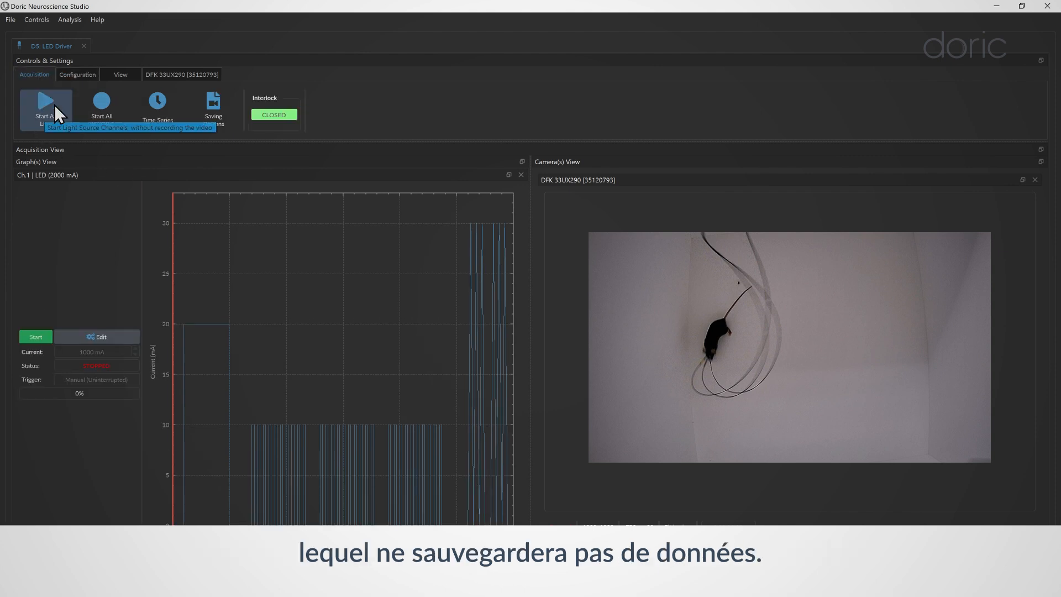
pyautogui.click(111, 107)
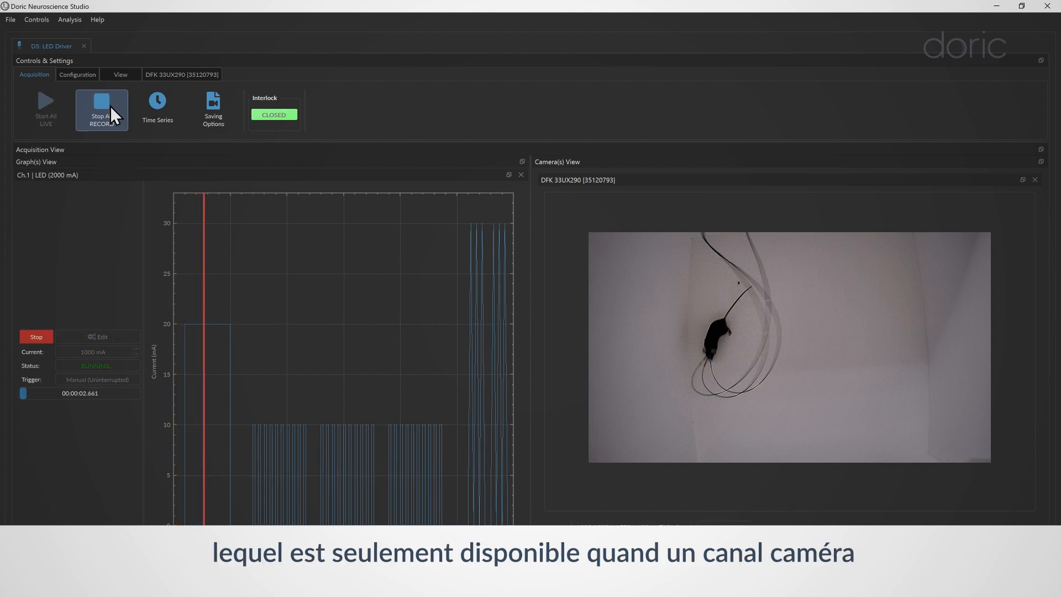
pyautogui.click(111, 104)
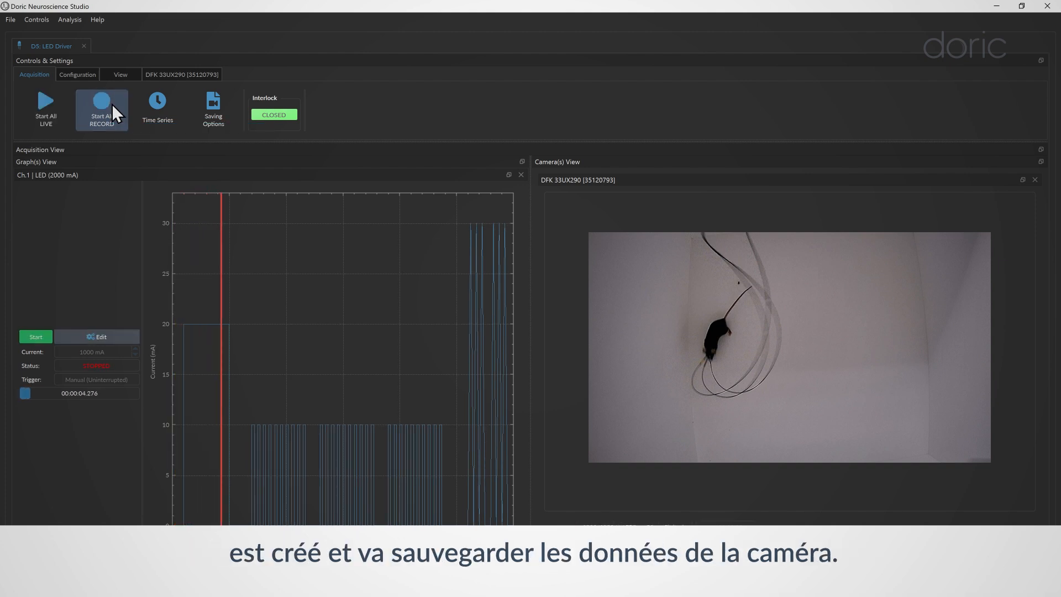